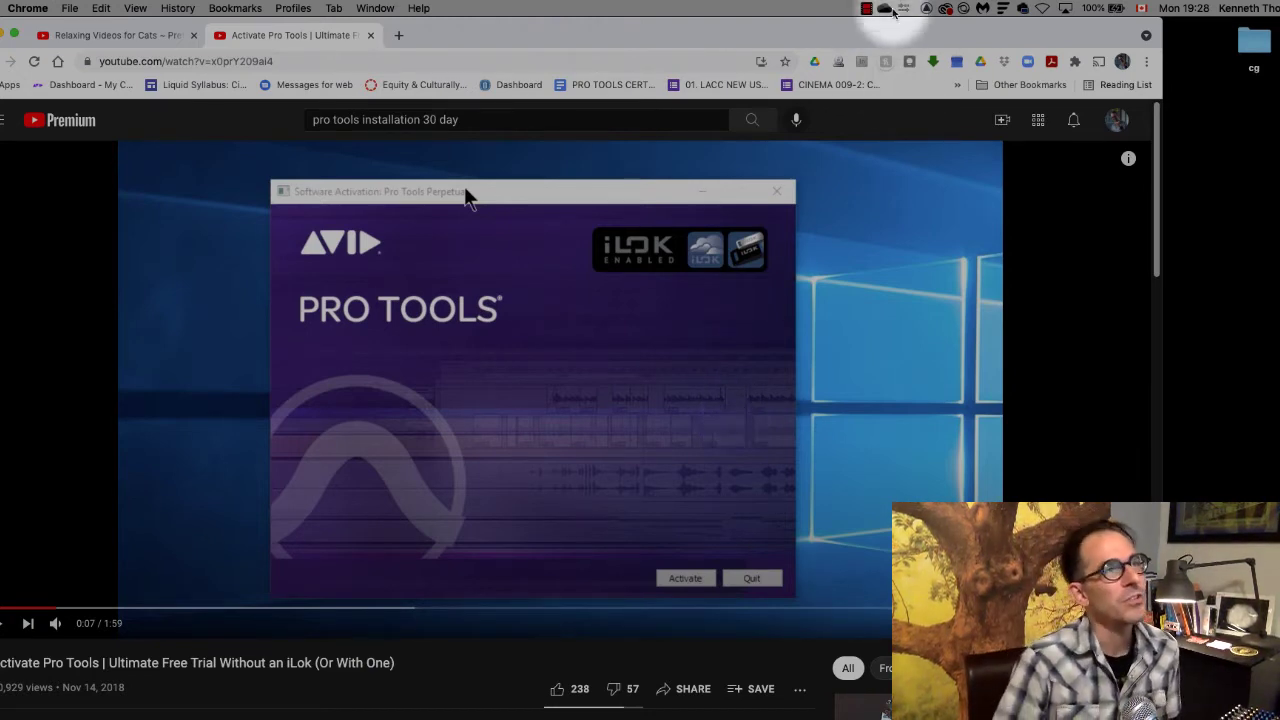
- Open the Modules list of the Fall 2021 CINEMA 009-2 Audio Post Production course, section 20768, in a new browser tab
drag(854, 41, 938, 41)
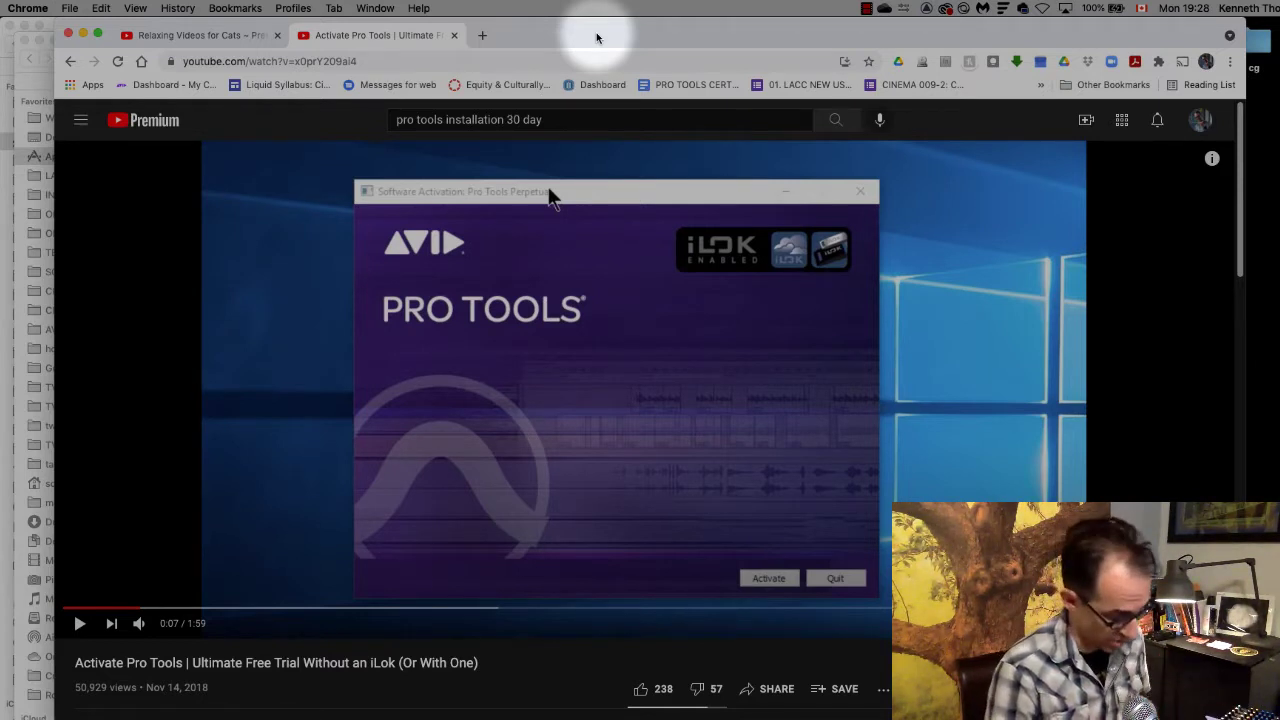
key(super+t)
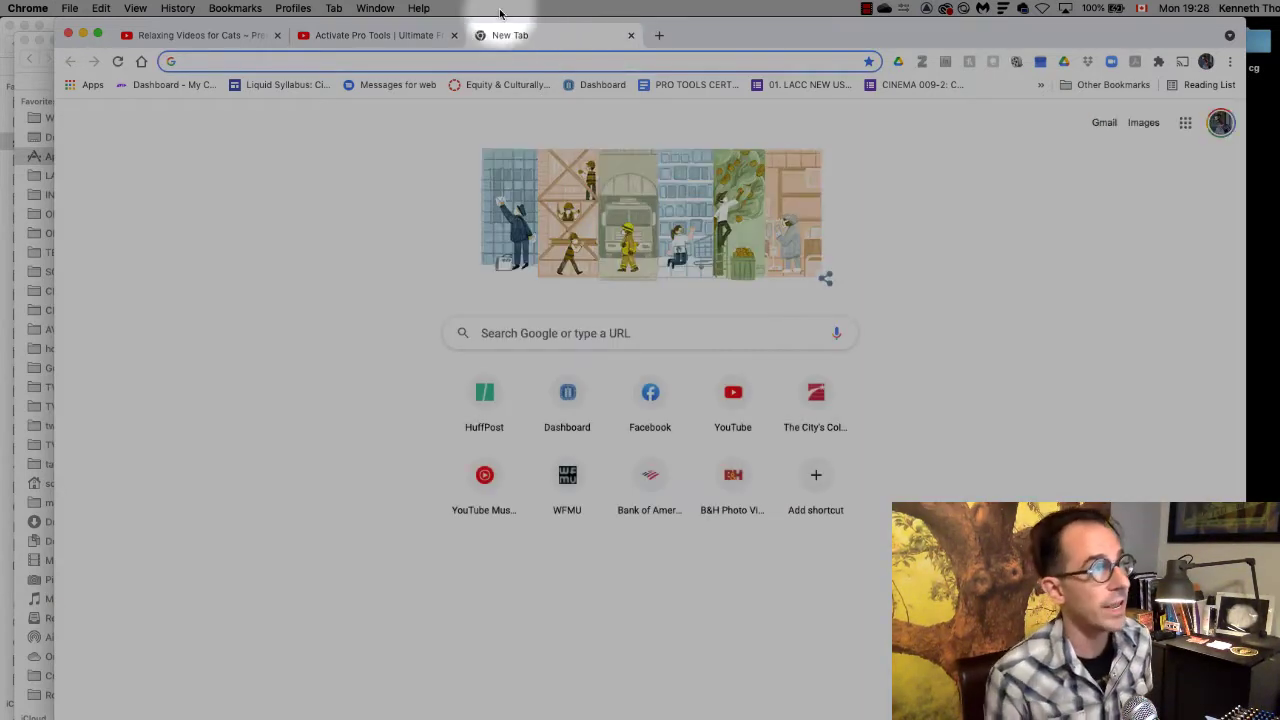
click(598, 86)
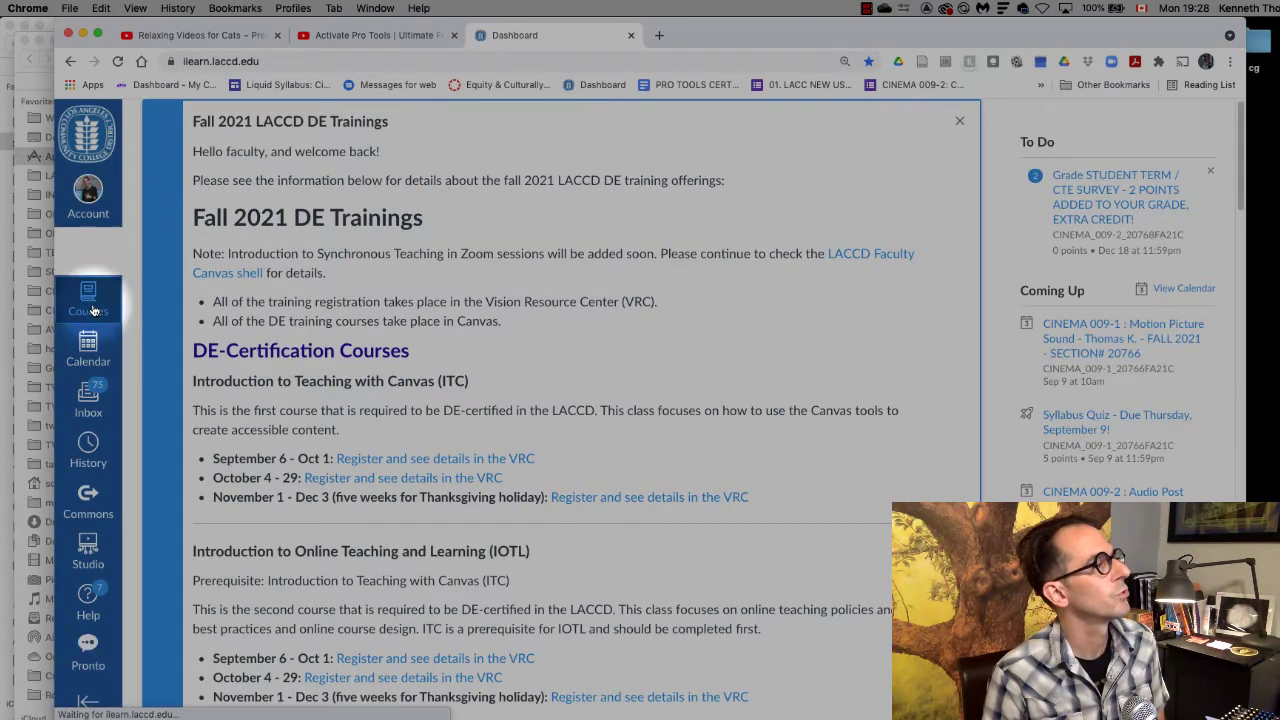
click(88, 298)
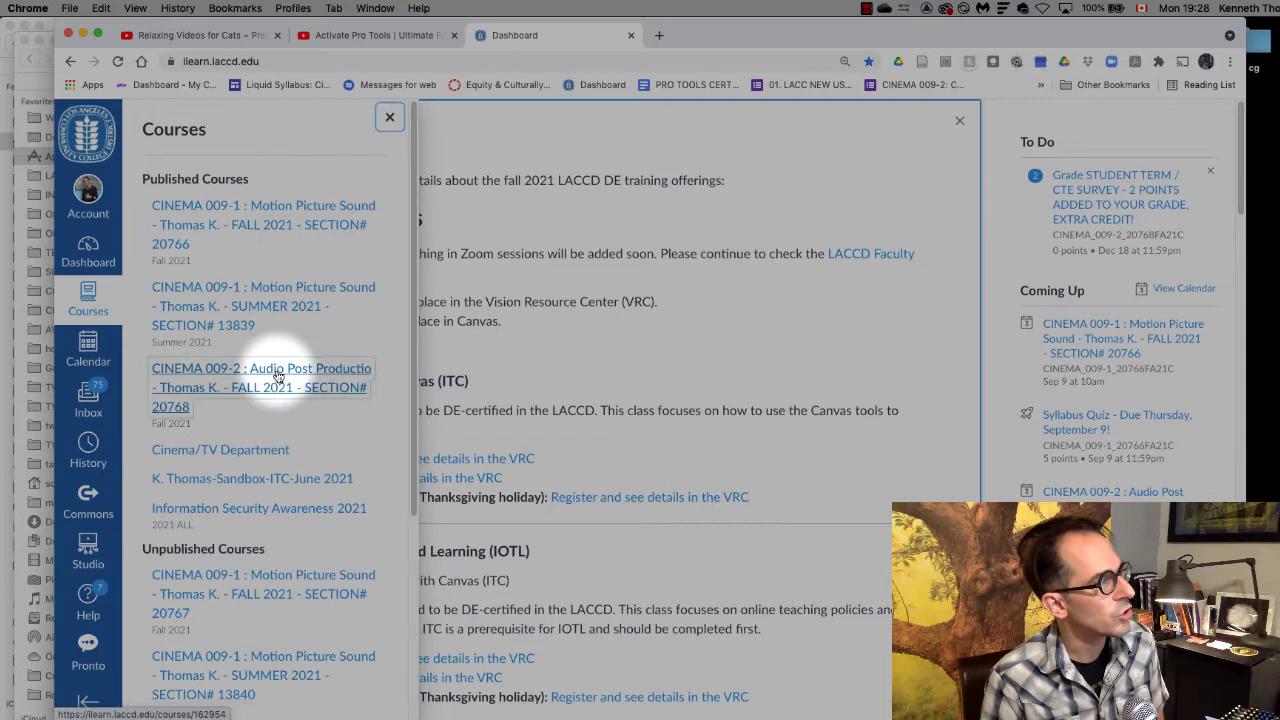
click(282, 375)
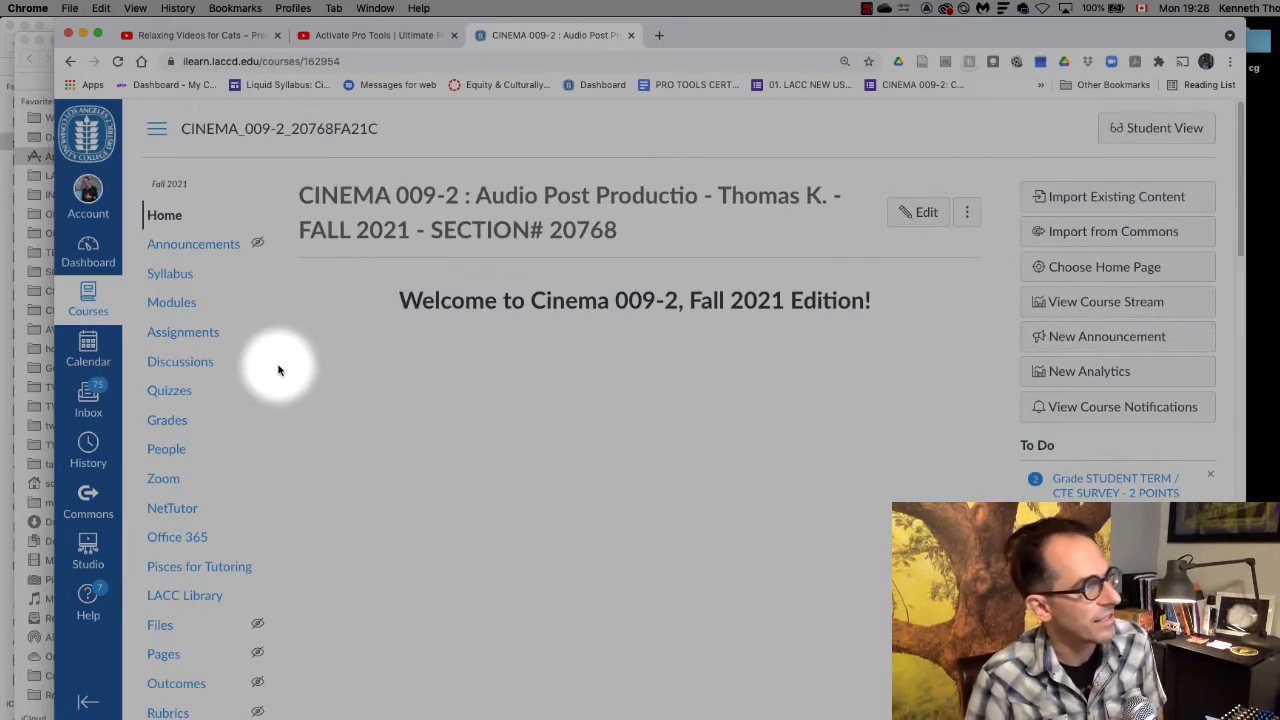
click(181, 307)
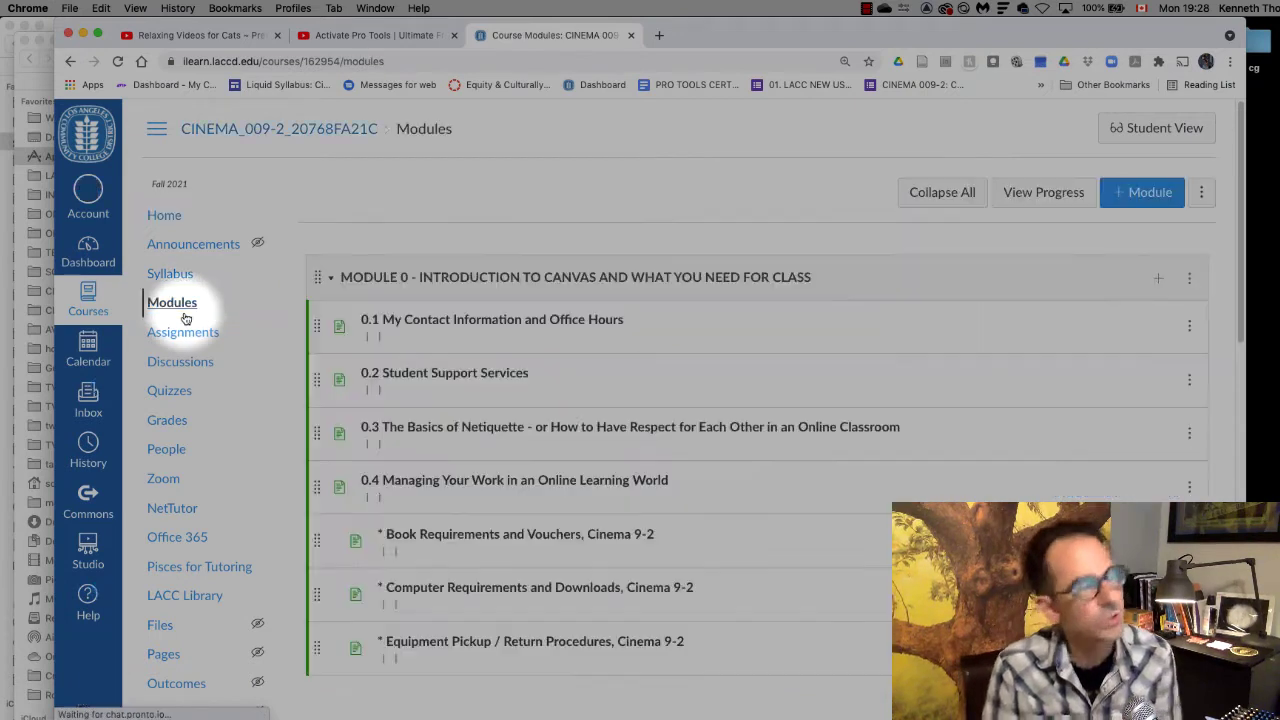
- Open the "Computer Requirements and Downloads, Cinema 9-2" page from Module 0
scroll(605, 318, down, 1)
scroll(605, 318, down, 5)
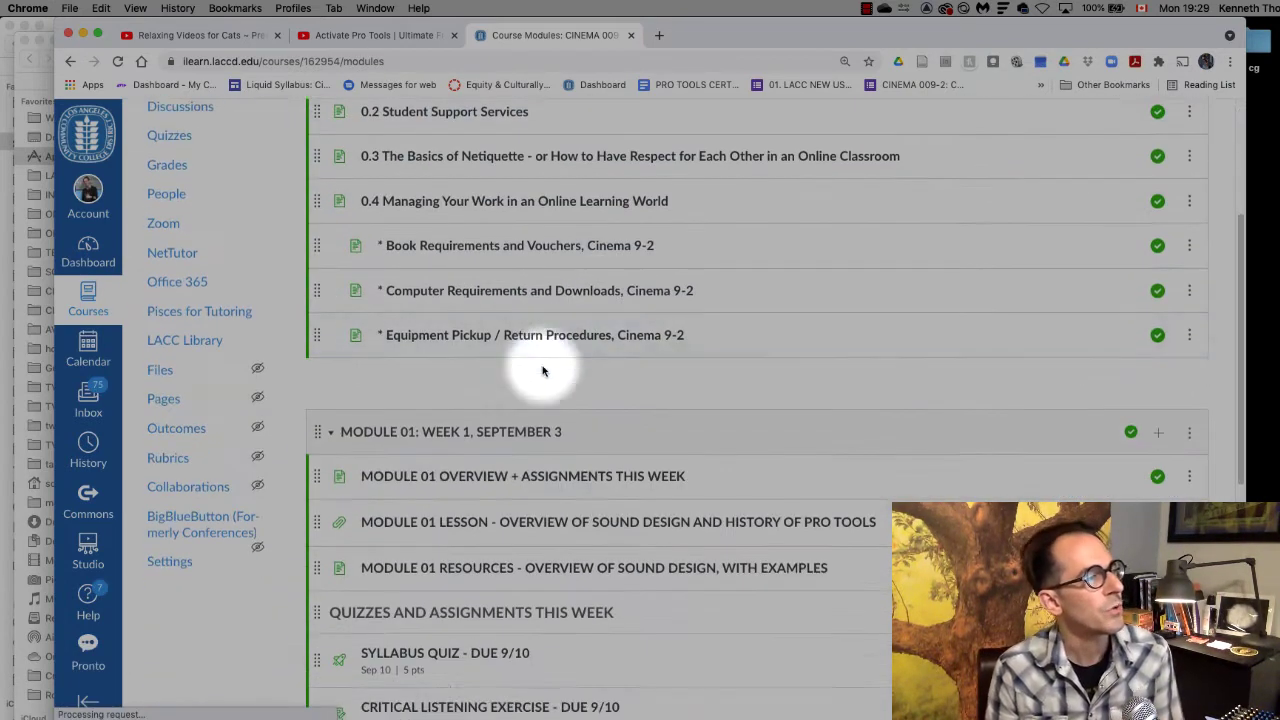
click(537, 292)
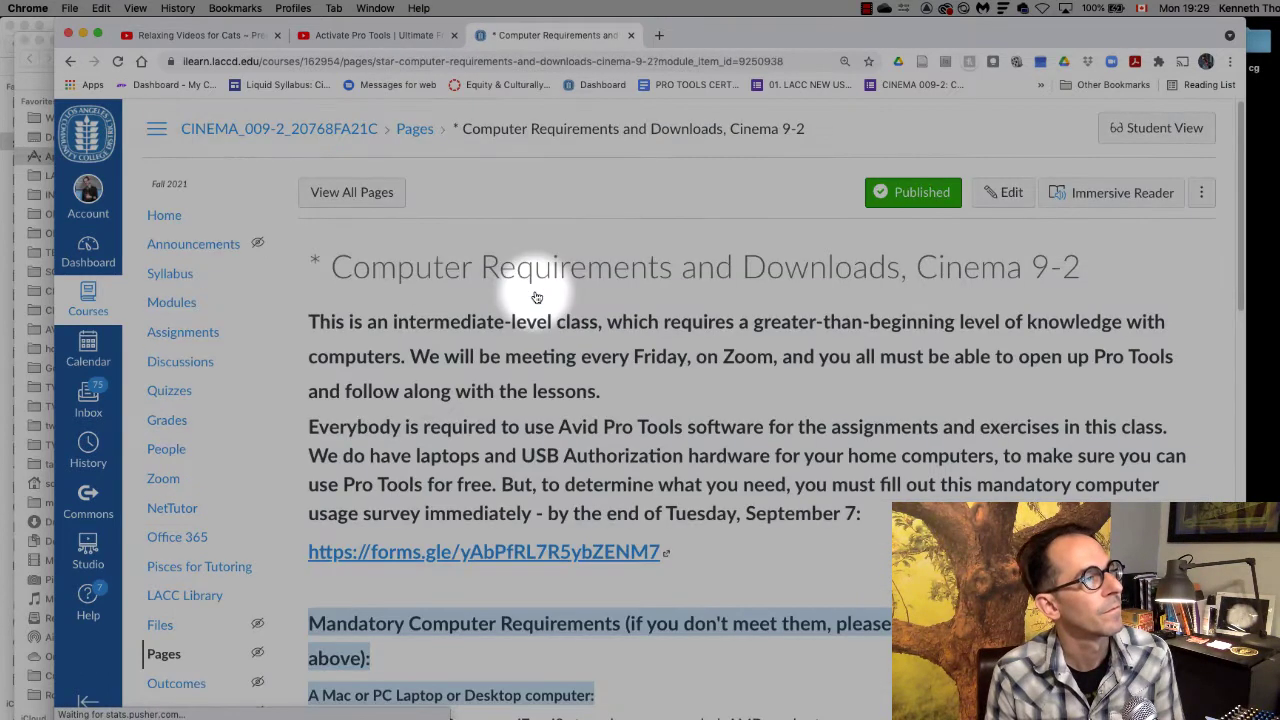
- Find Adobe Digital Editions in the required software list and open its download page in a new tab
scroll(537, 298, down, 5)
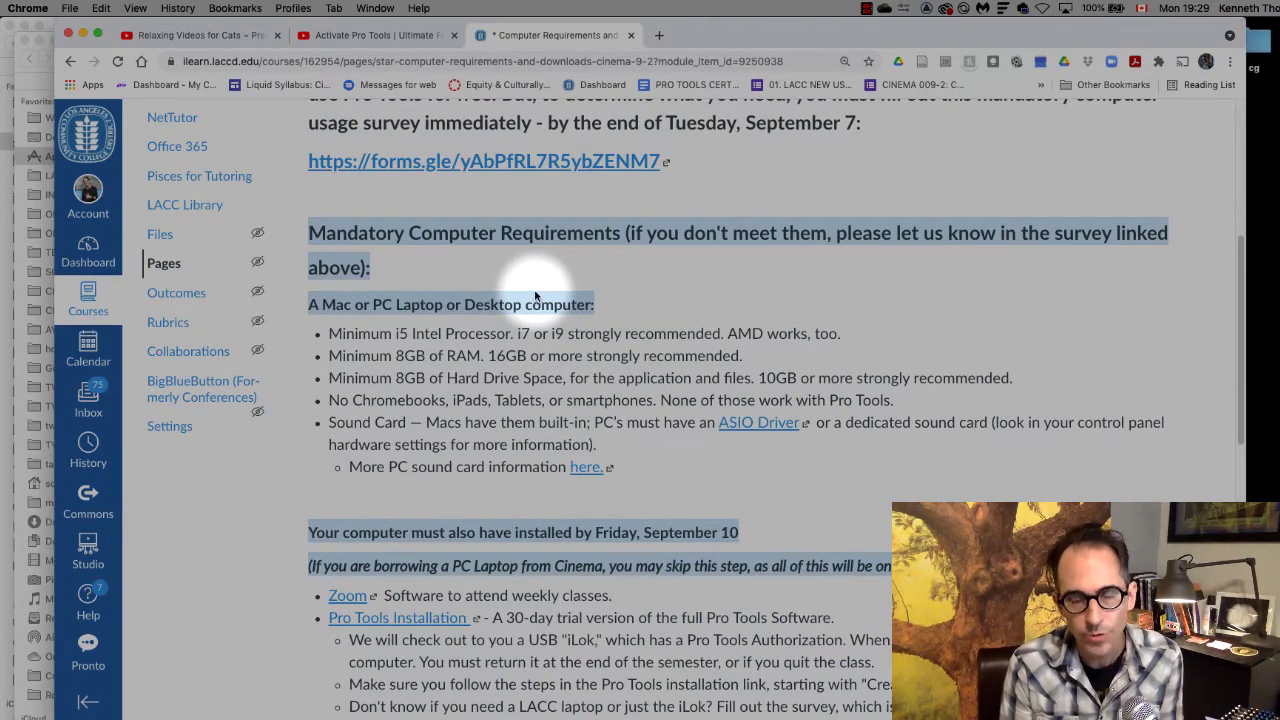
scroll(537, 298, down, 7)
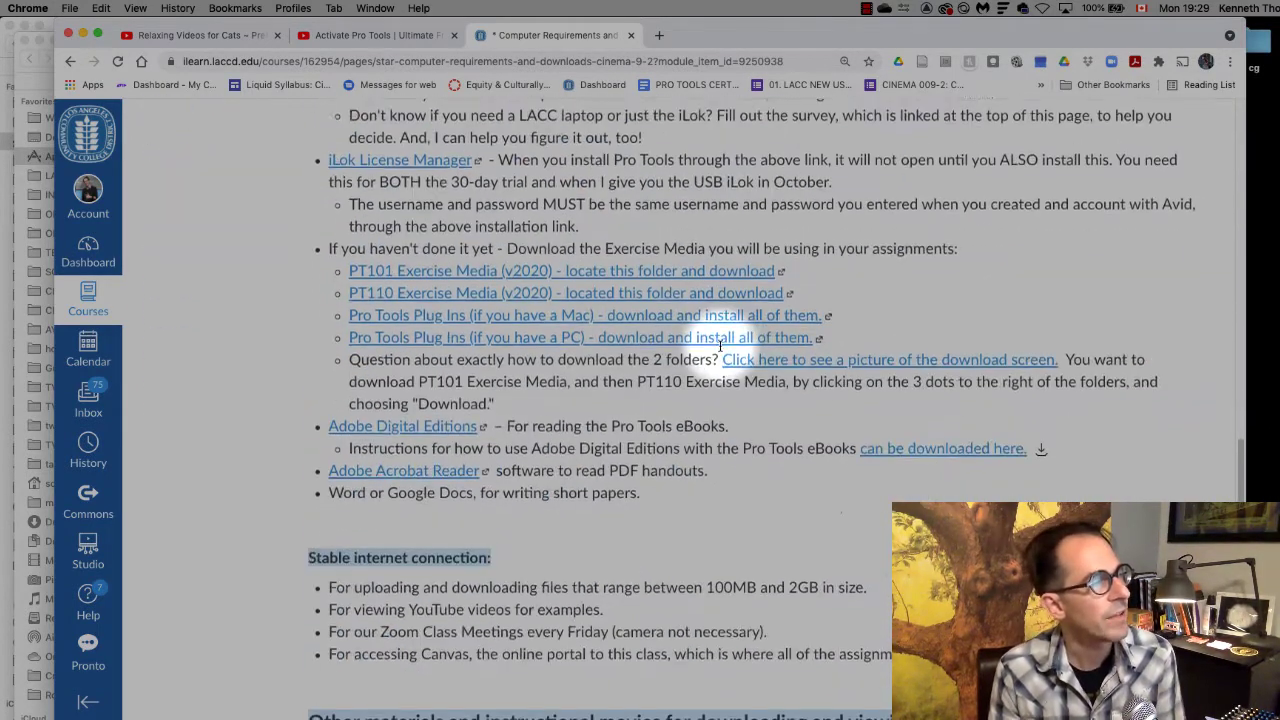
scroll(720, 345, down, 2)
scroll(725, 343, up, 4)
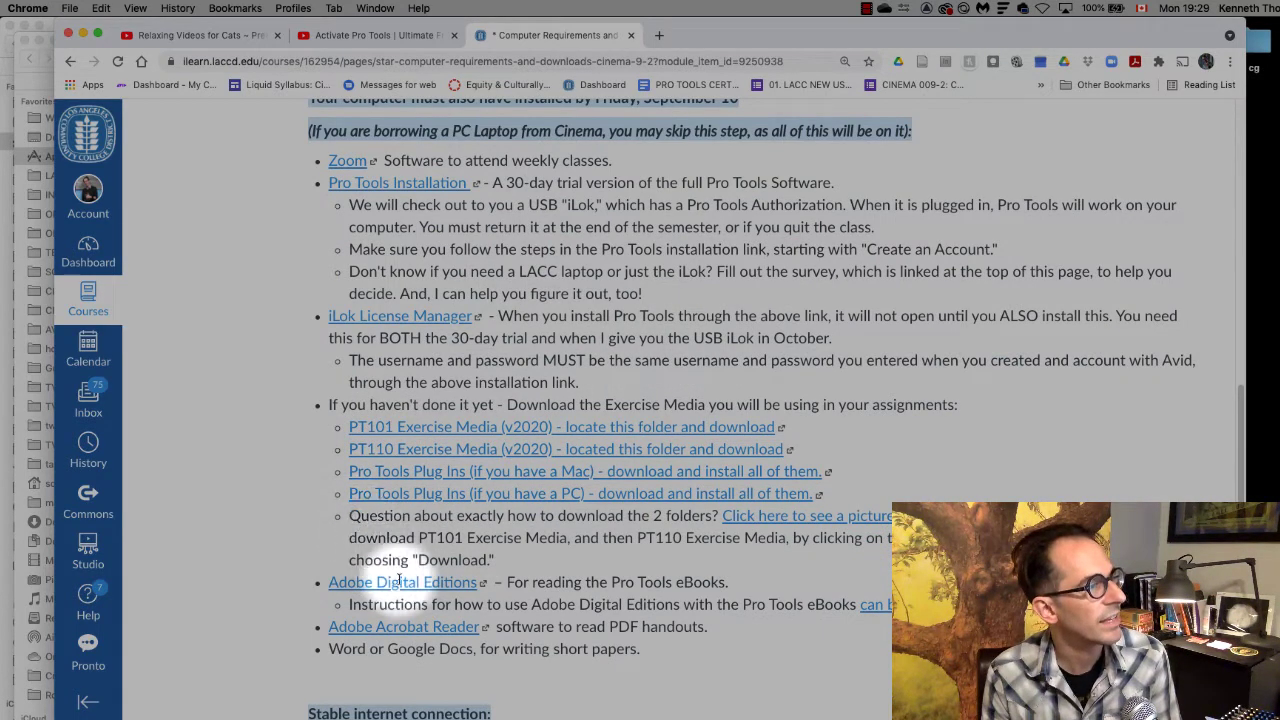
drag(329, 583, 910, 605)
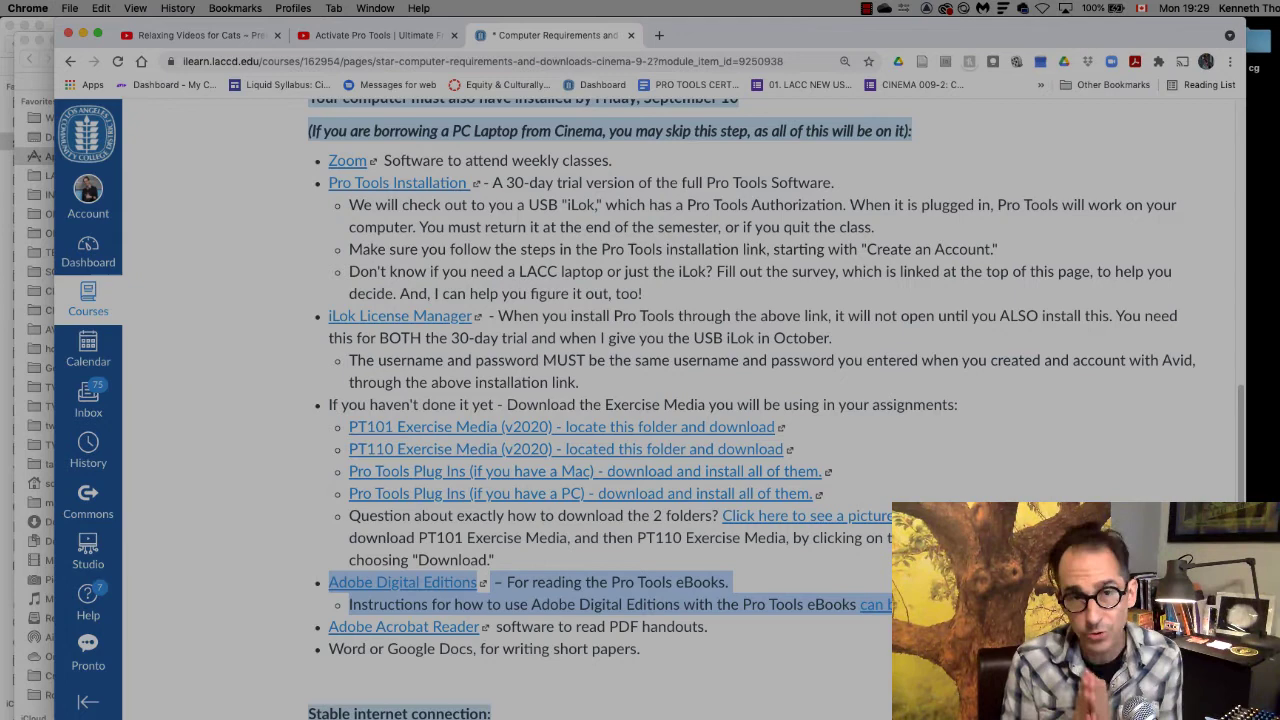
click(578, 527)
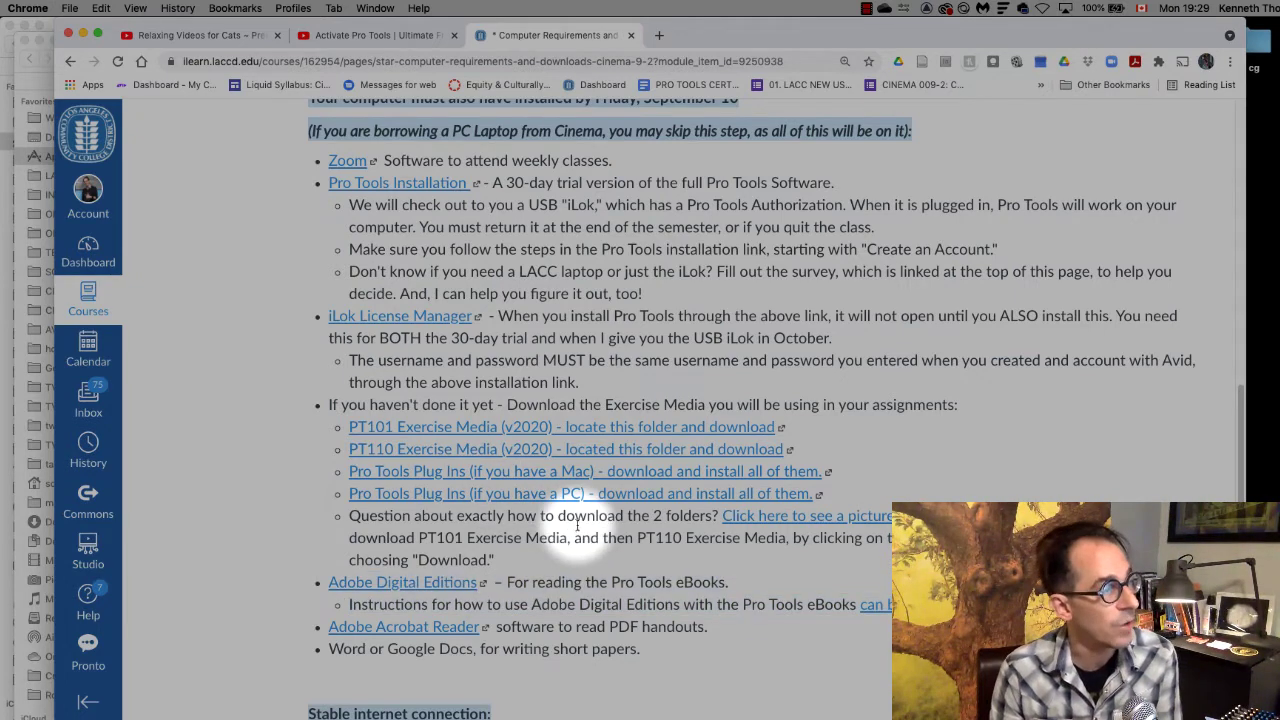
right_click(455, 586)
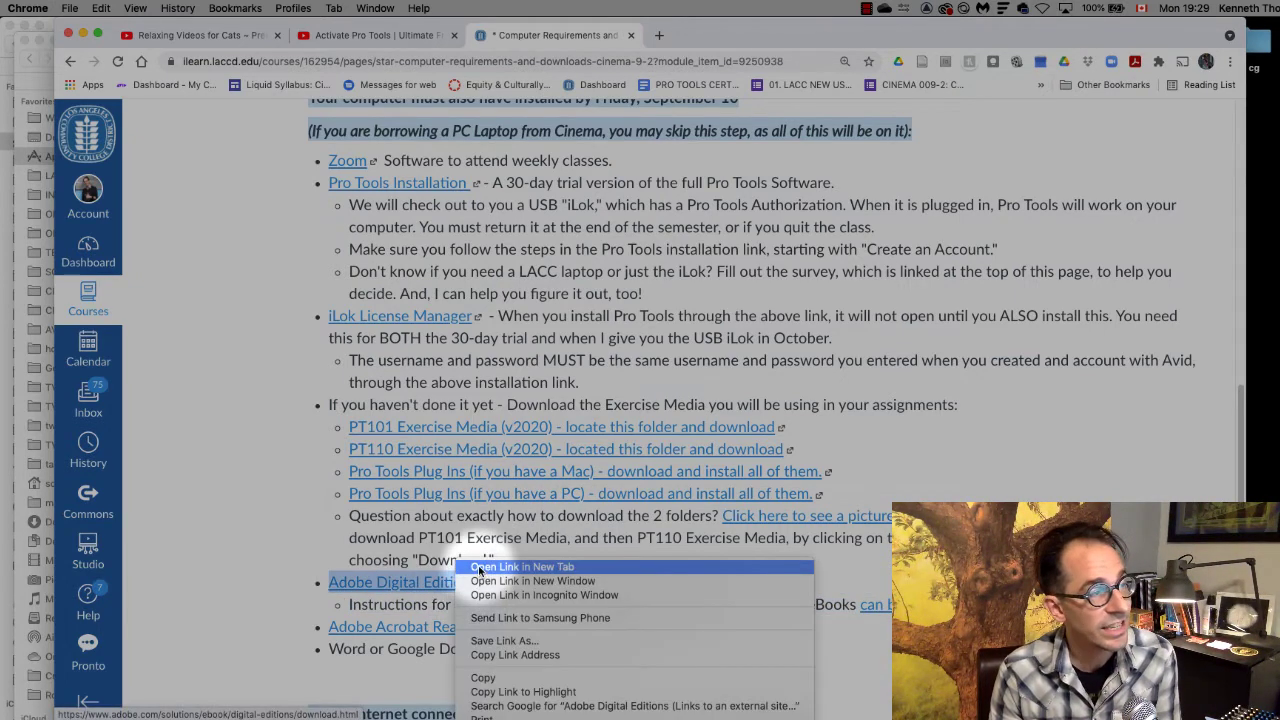
click(521, 567)
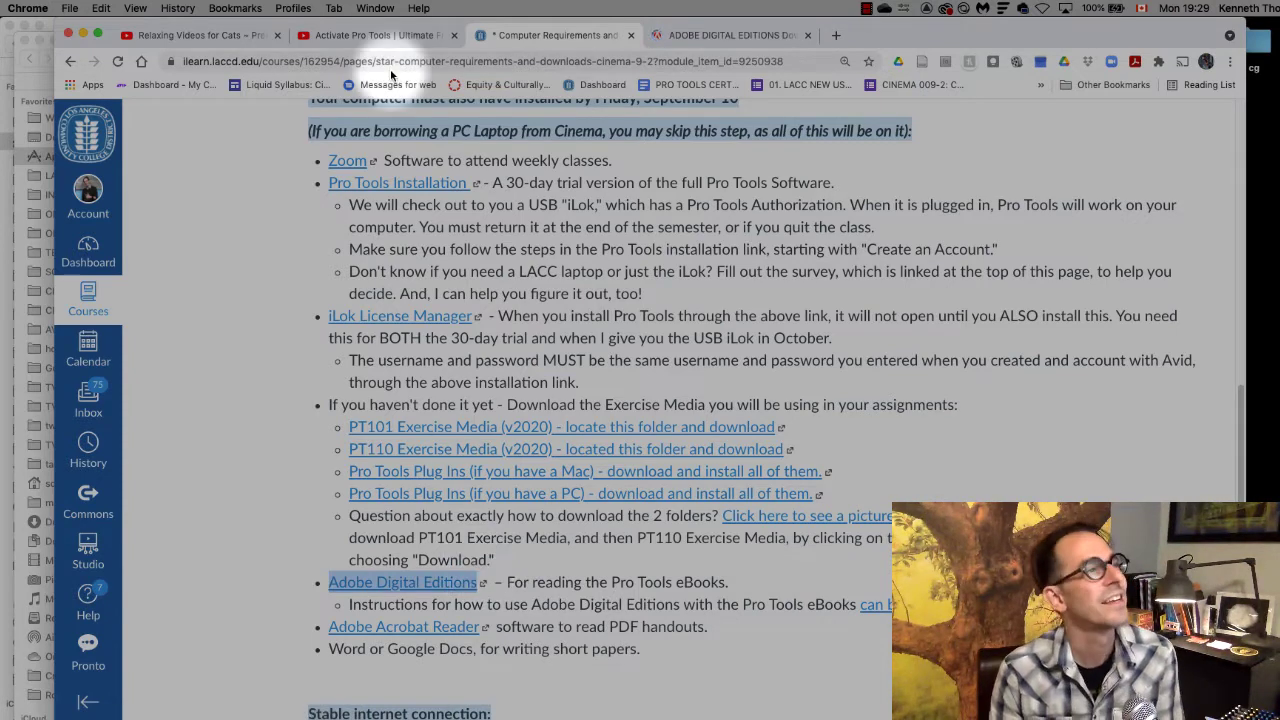
click(725, 35)
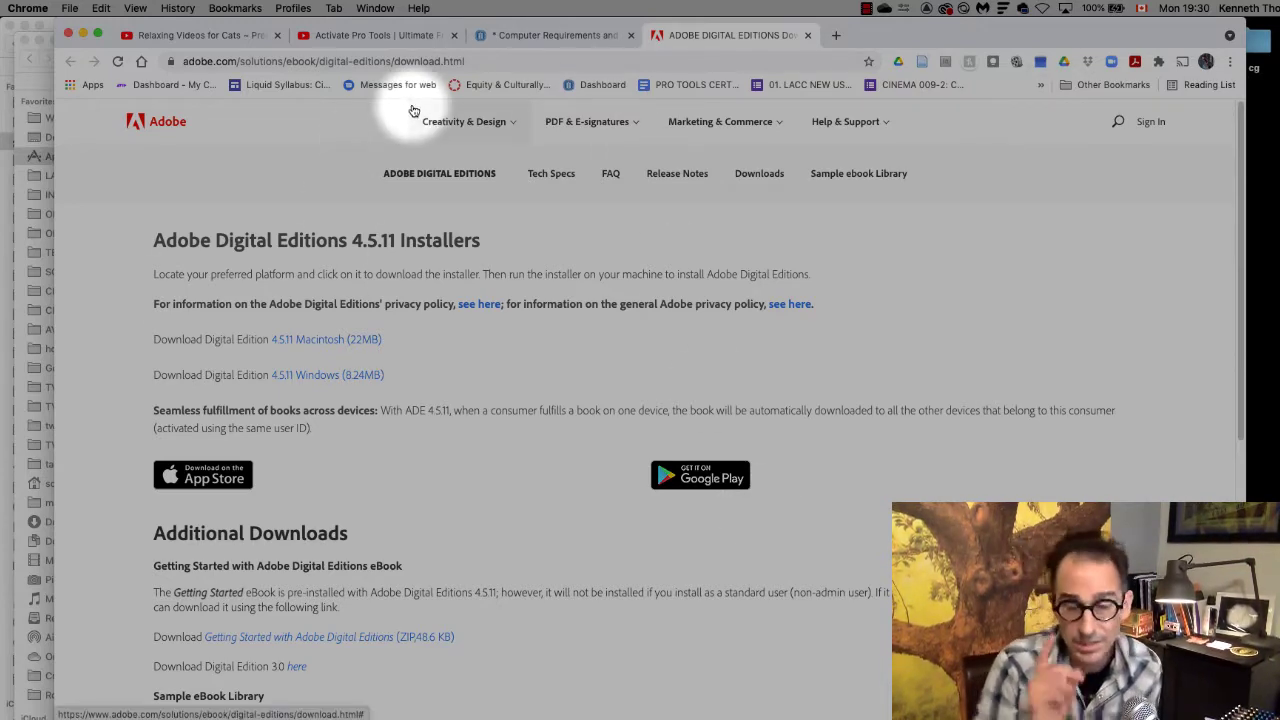
- Return to the course page and read through the downloadable instructions for using Adobe Digital Editions with the Pro Tools eBooks
click(583, 35)
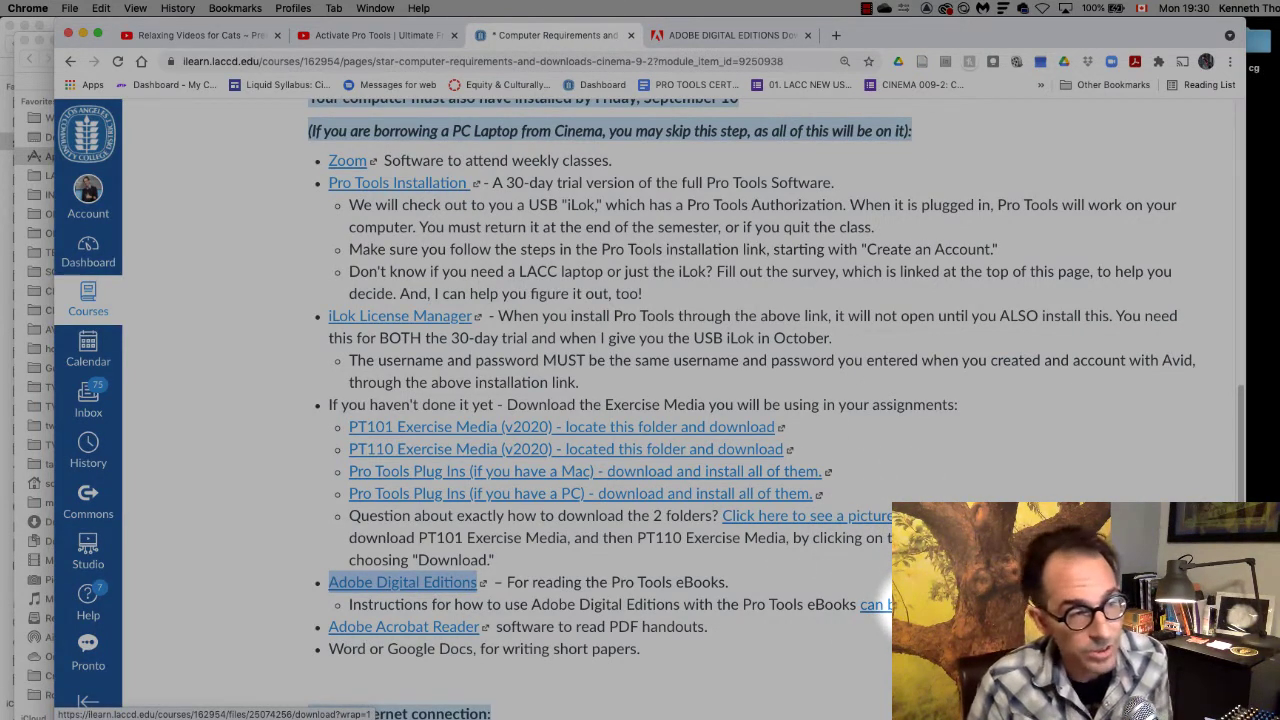
click(875, 604)
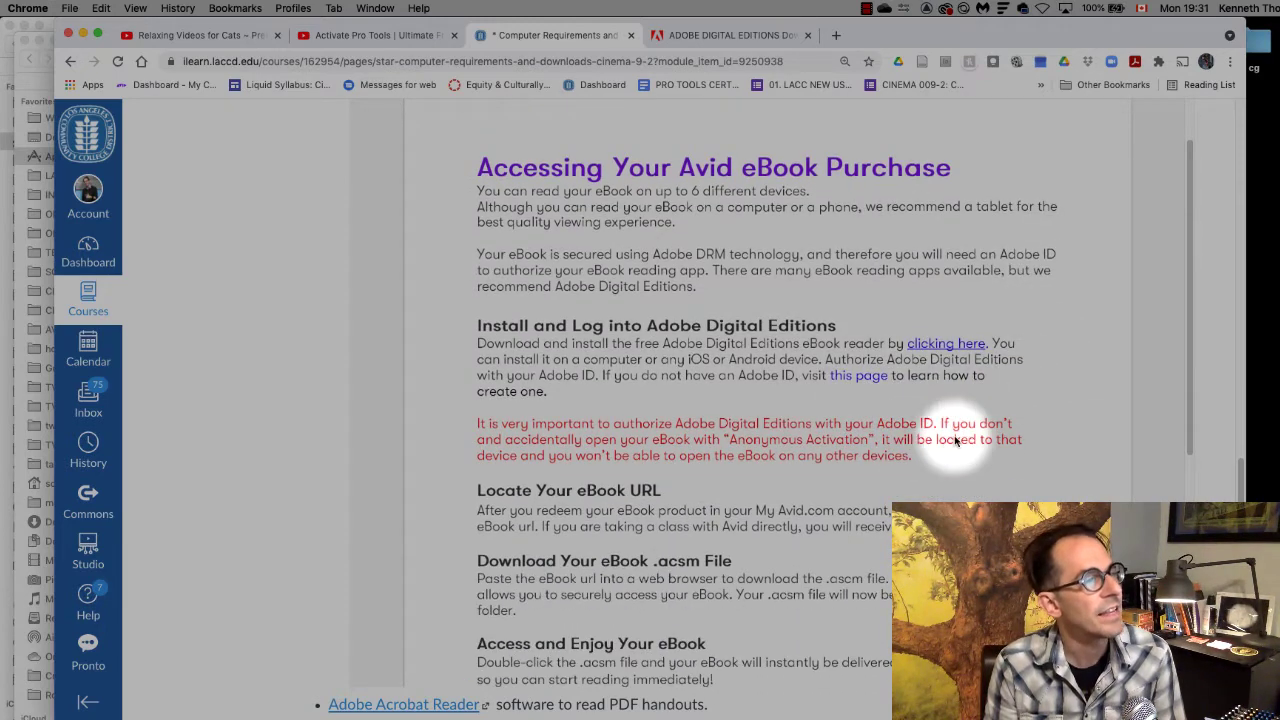
scroll(950, 440, down, 1)
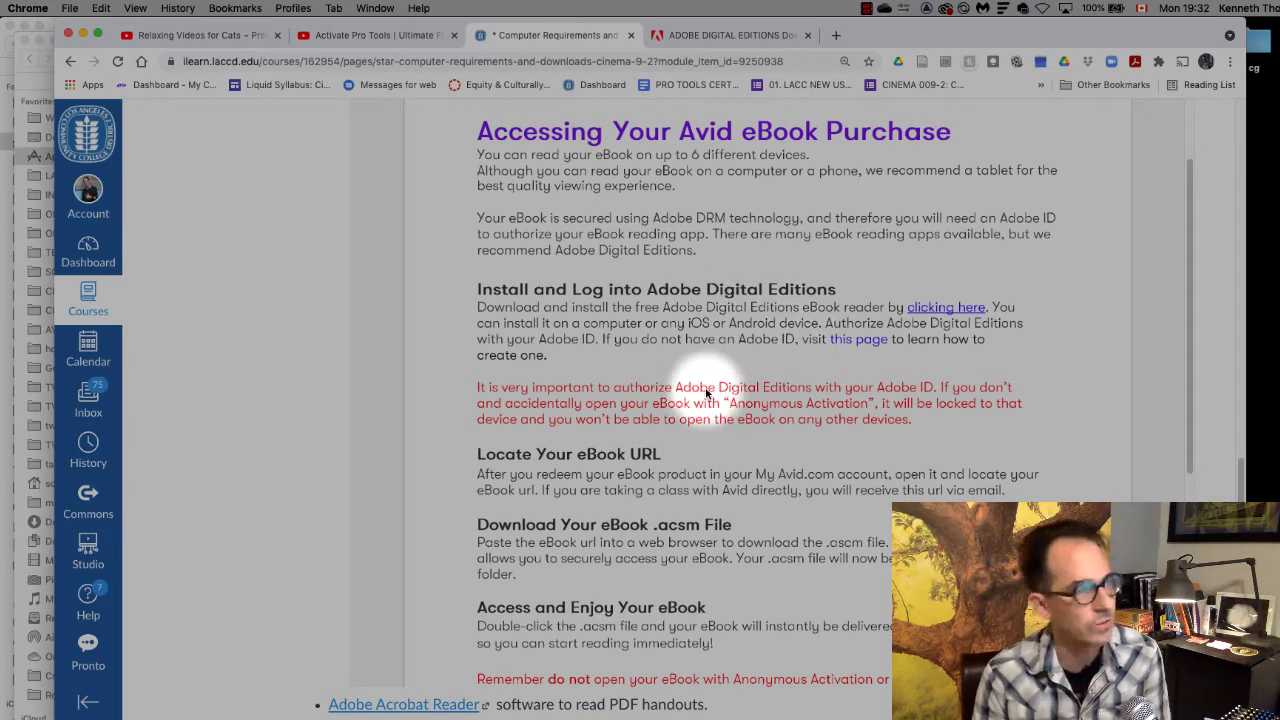
scroll(685, 414, down, 5)
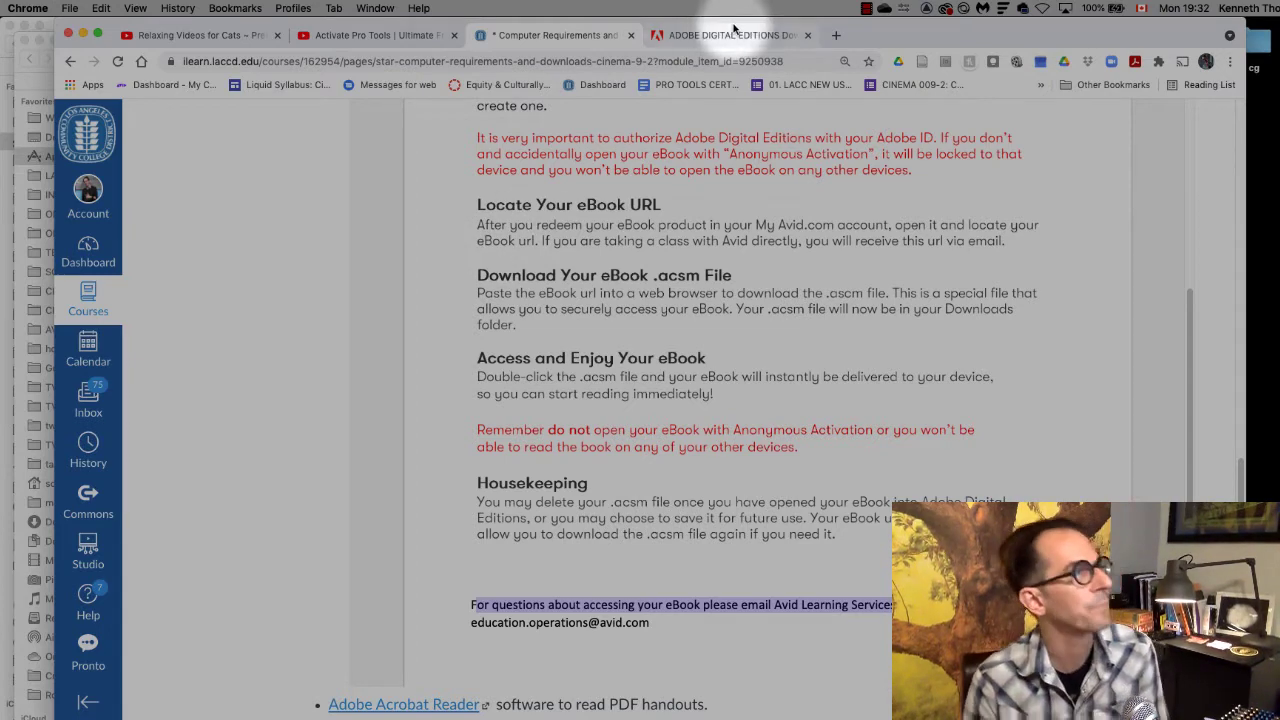
- Open the Avid account page, account.avid.com, in a new tab and display the account's products
key(super+t)
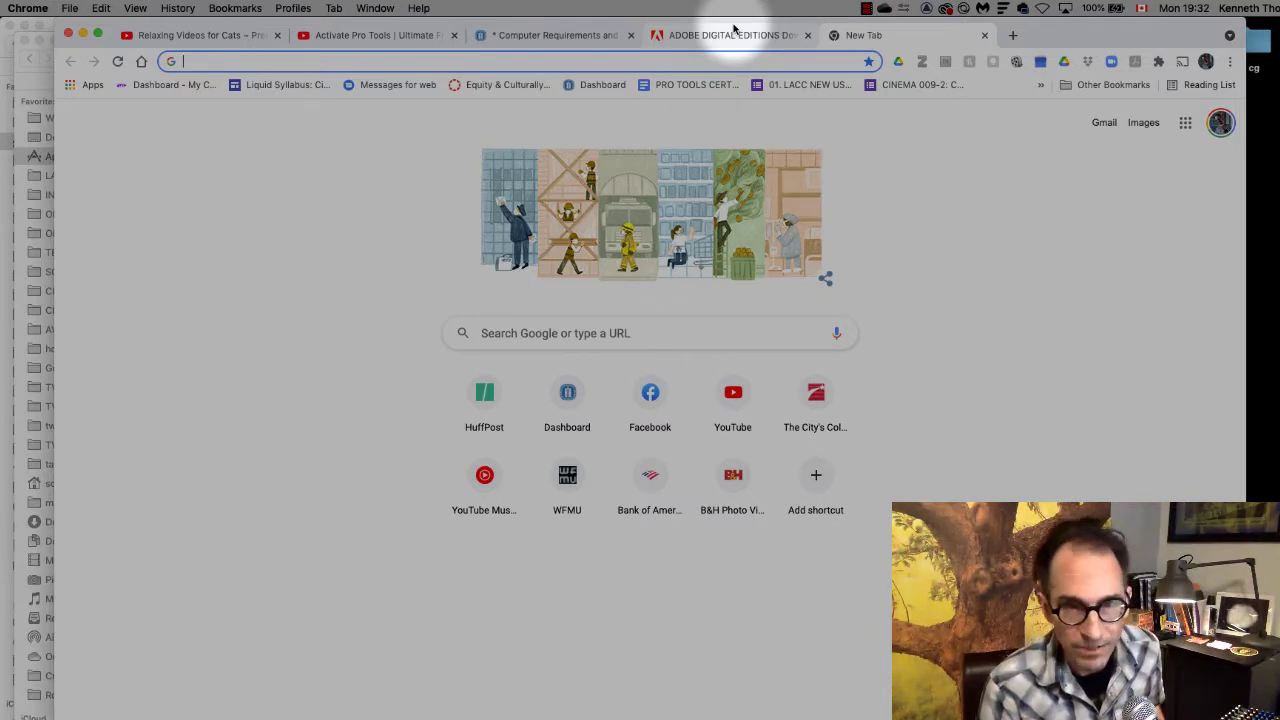
text(a)
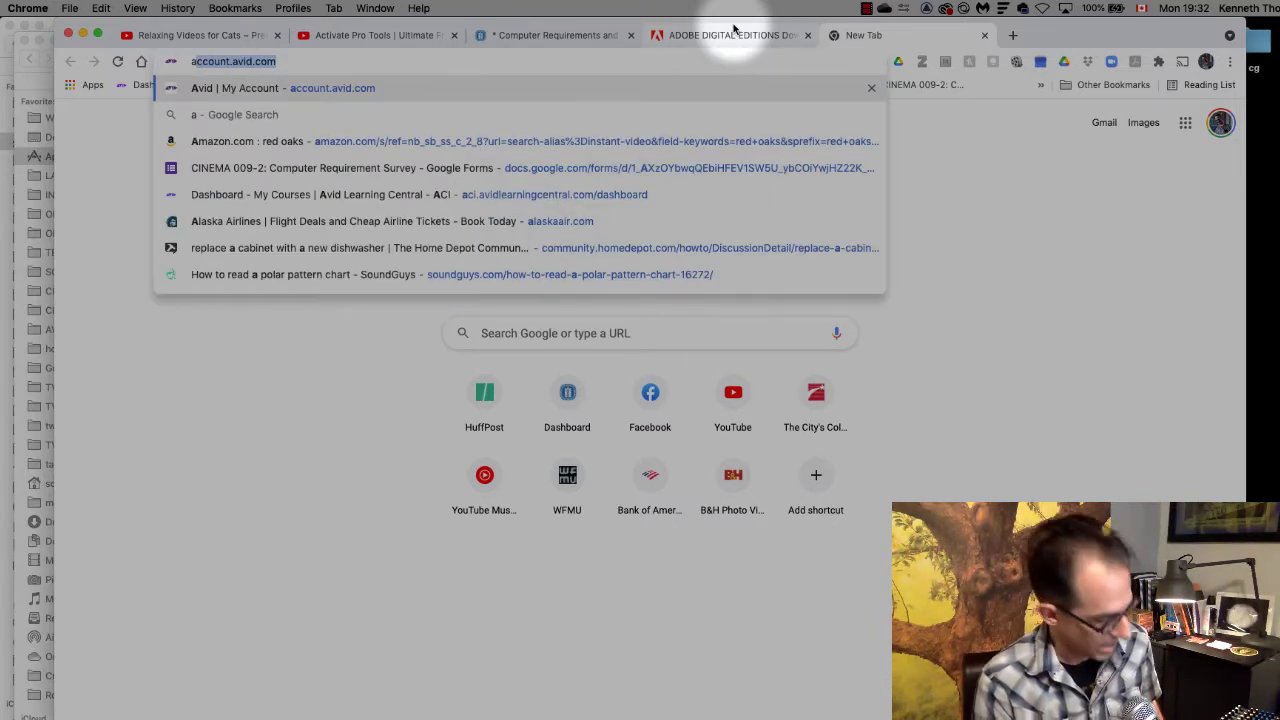
click(285, 62)
key(Return)
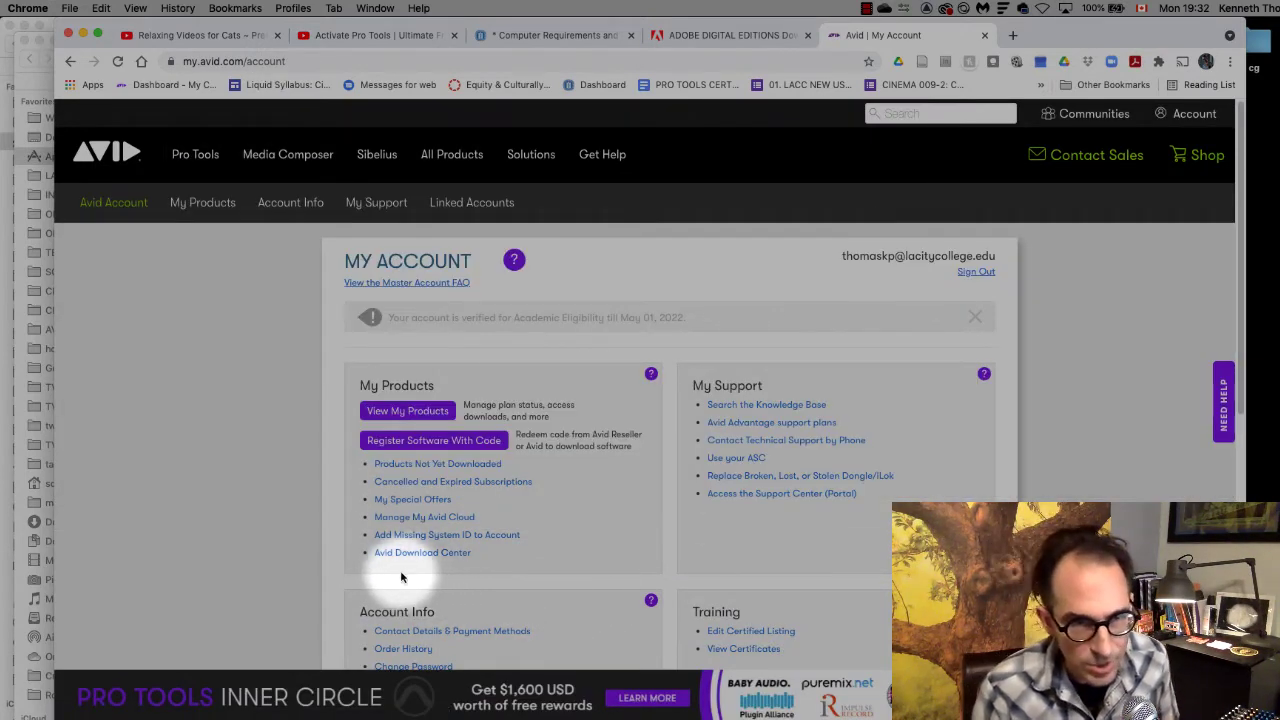
scroll(290, 470, down, 1)
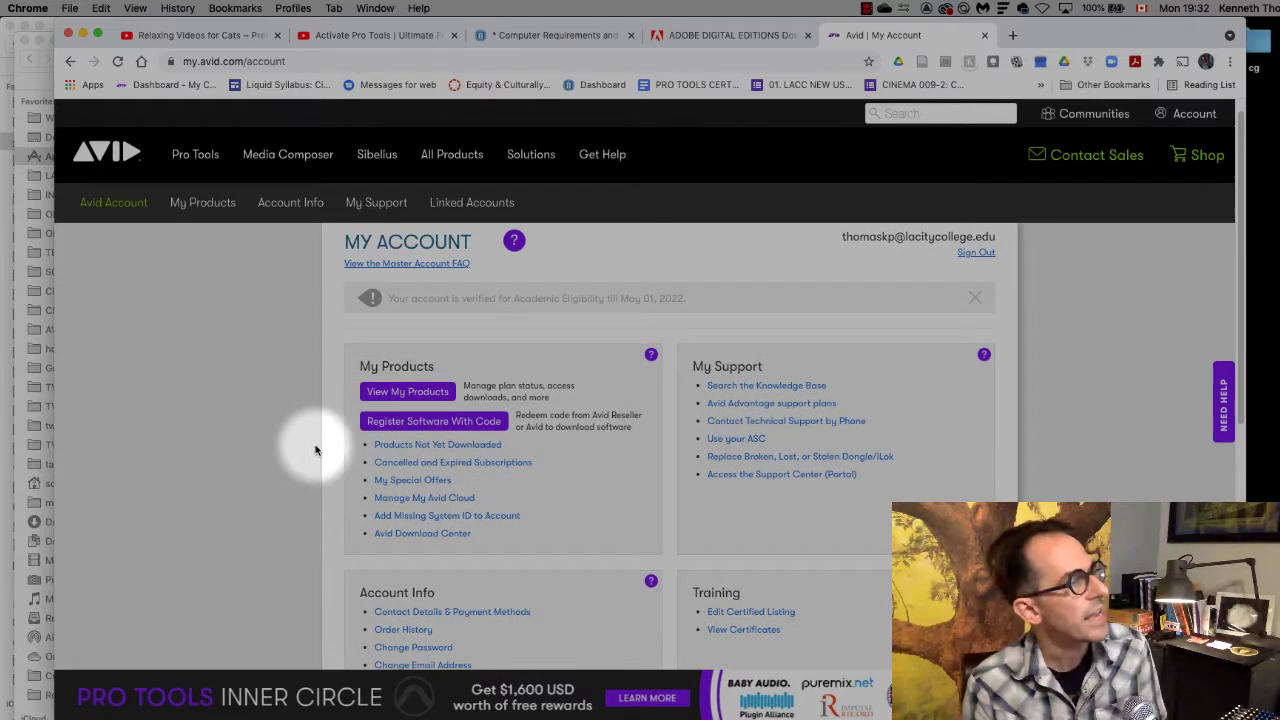
click(410, 397)
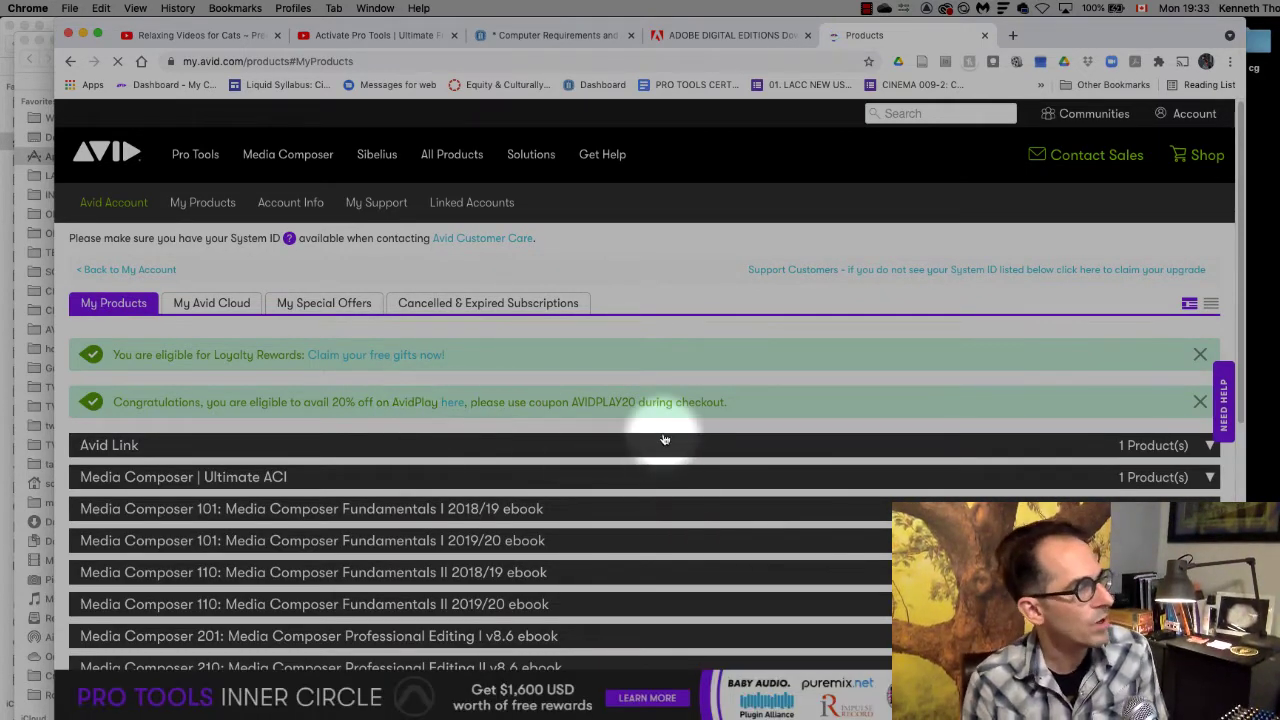
- Expand the "Pro Tools 101: Pro Tools Fundamentals I 2020/21 ebook" entry and copy its download URL
scroll(590, 444, down, 1)
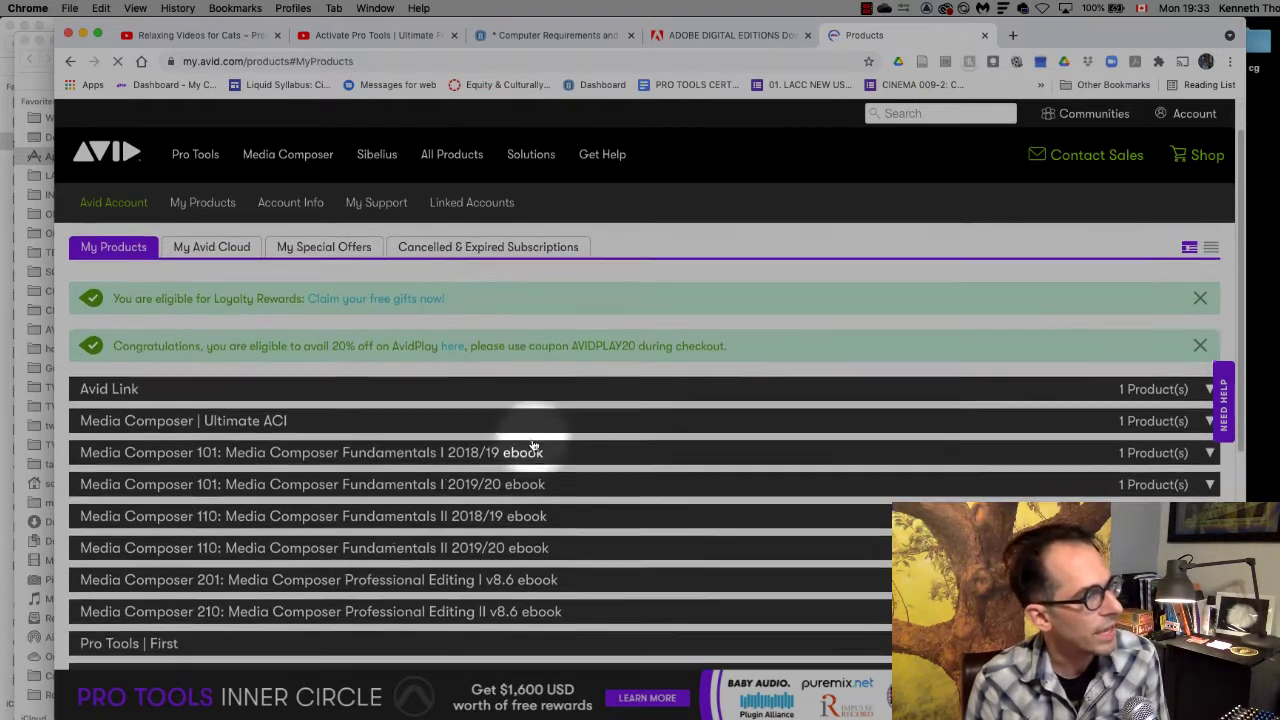
scroll(535, 445, down, 5)
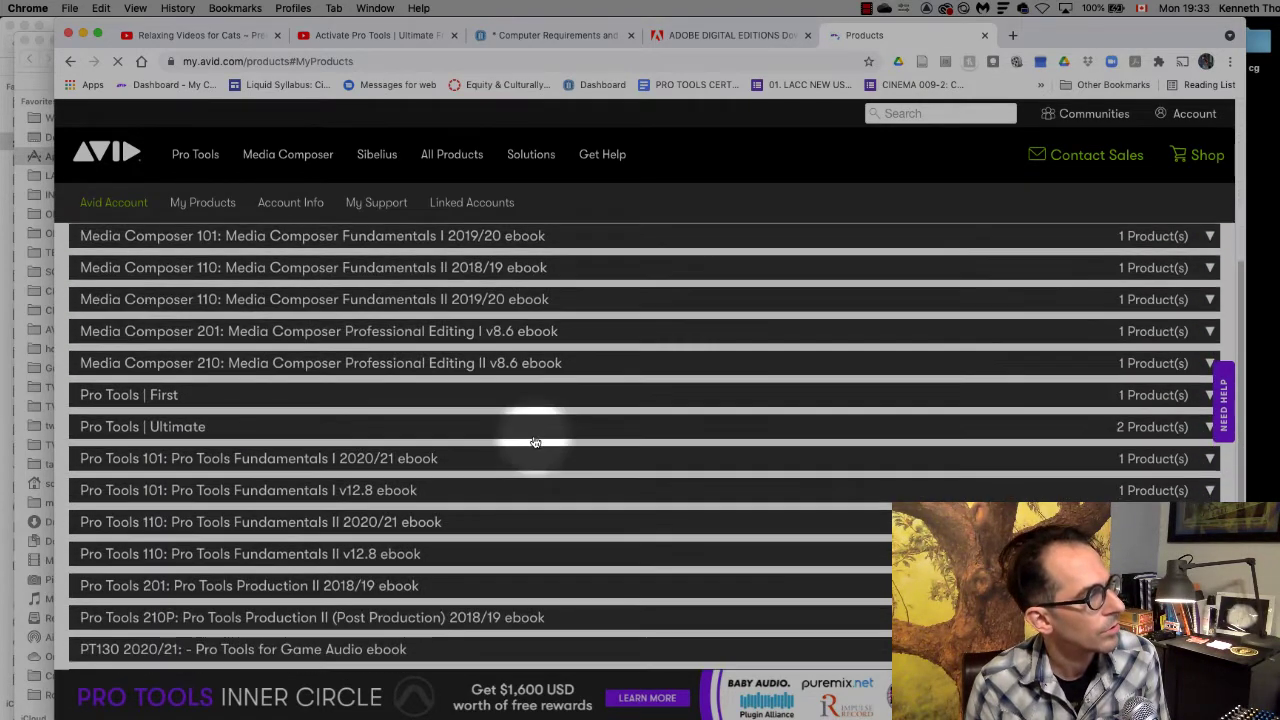
scroll(535, 442, down, 2)
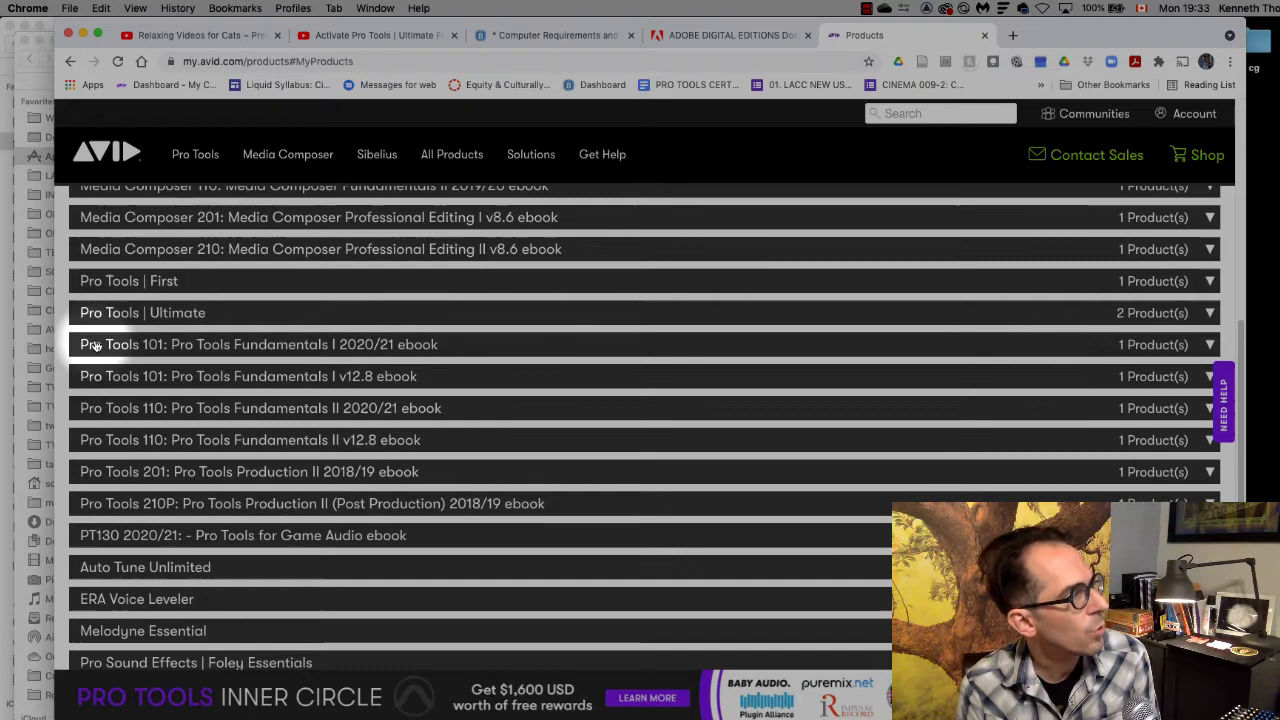
click(214, 345)
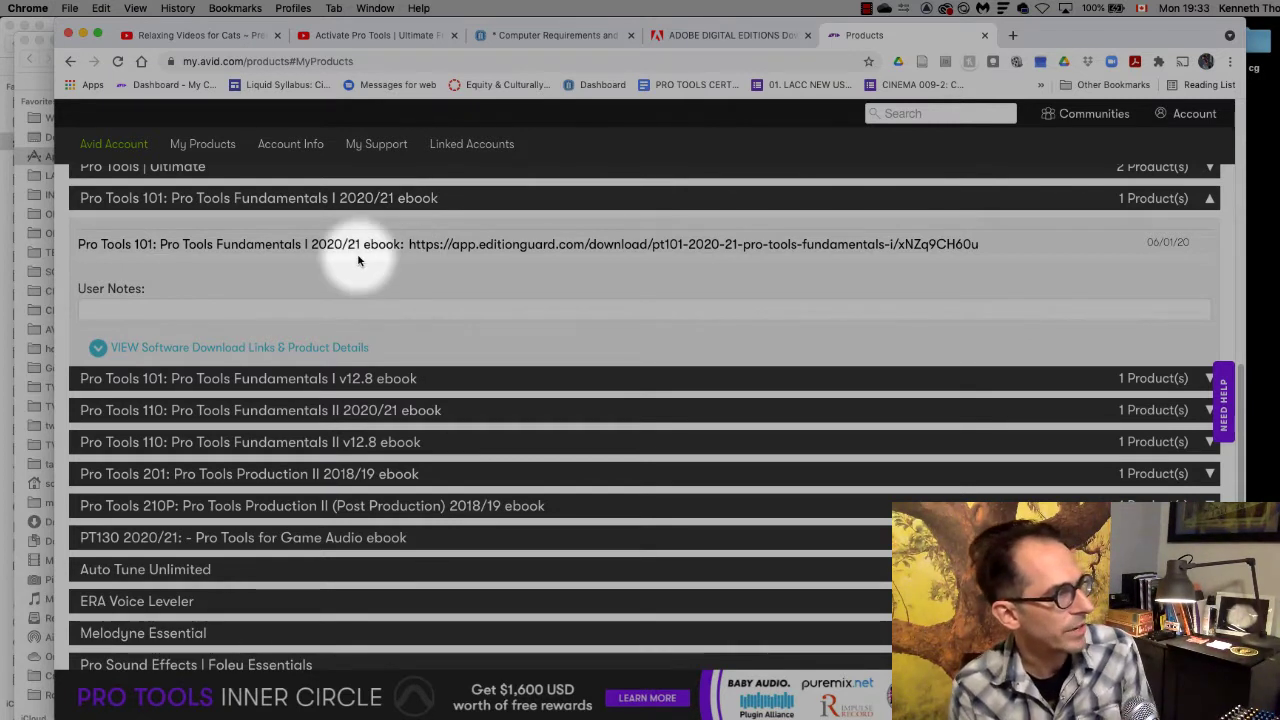
drag(80, 244, 985, 262)
key(super+c)
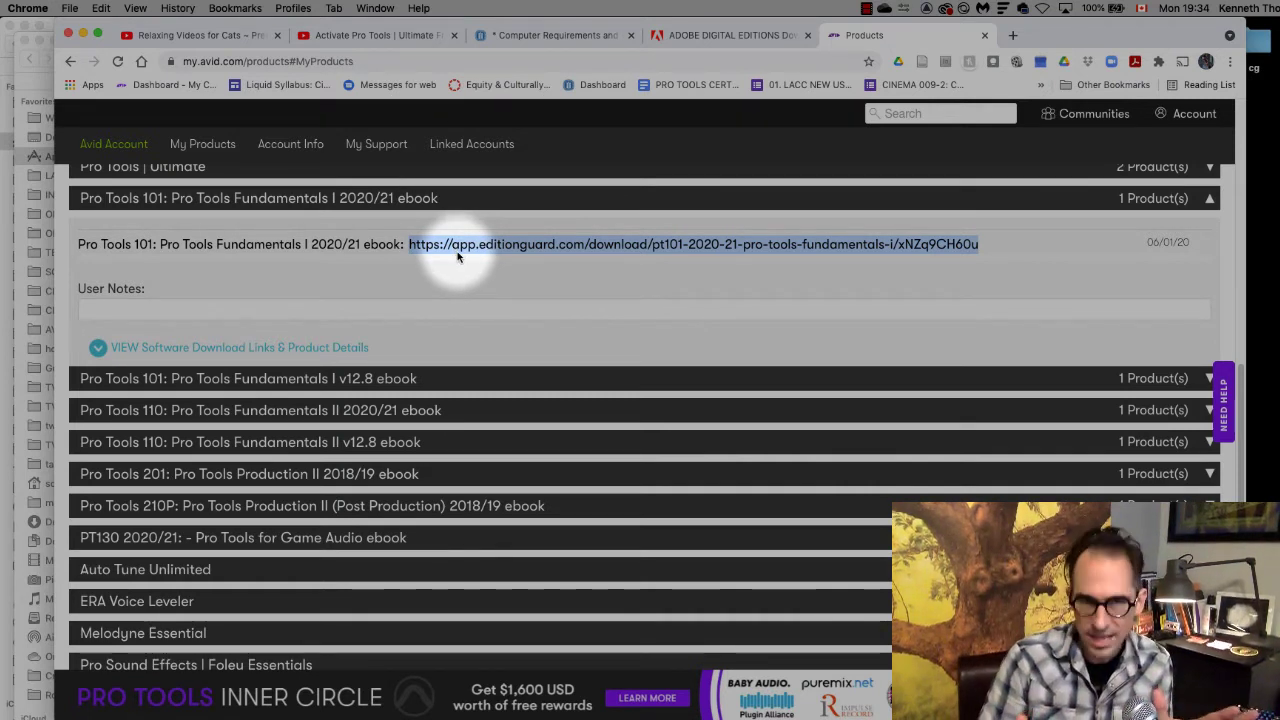
- Open the copied Pro Tools 101 ebook download URL in a new browser tab
key(super+t)
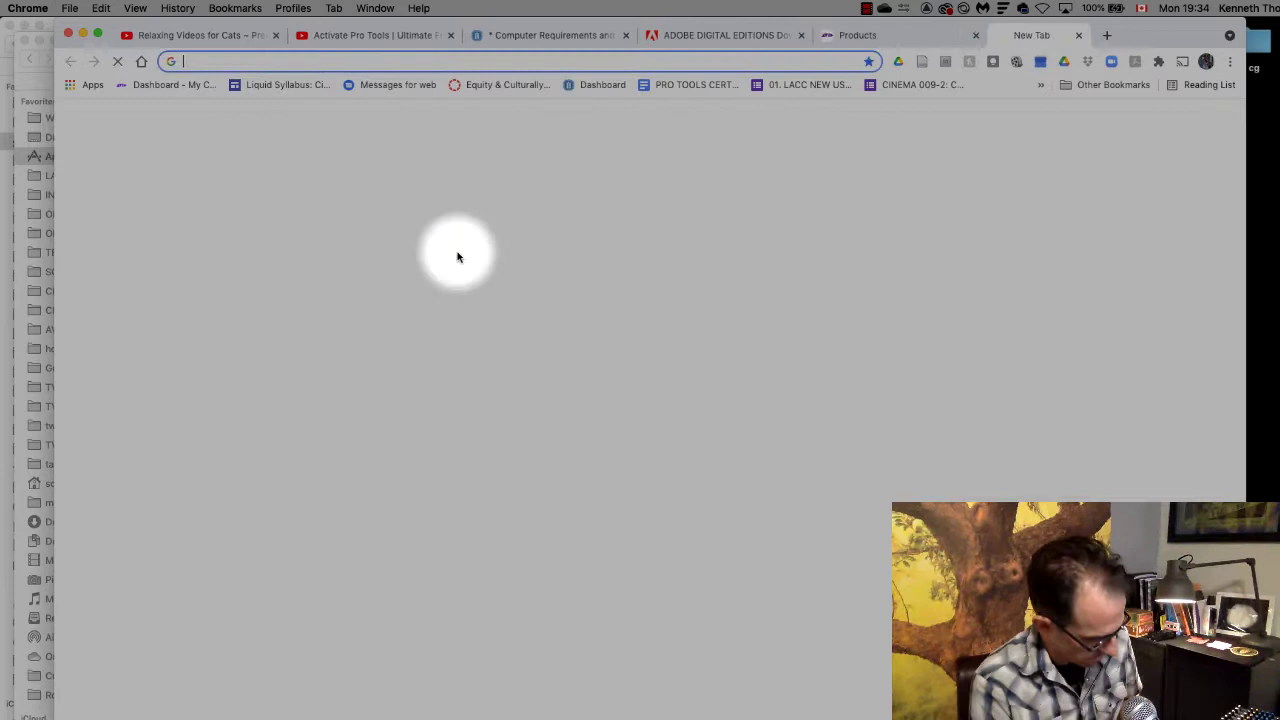
click(285, 61)
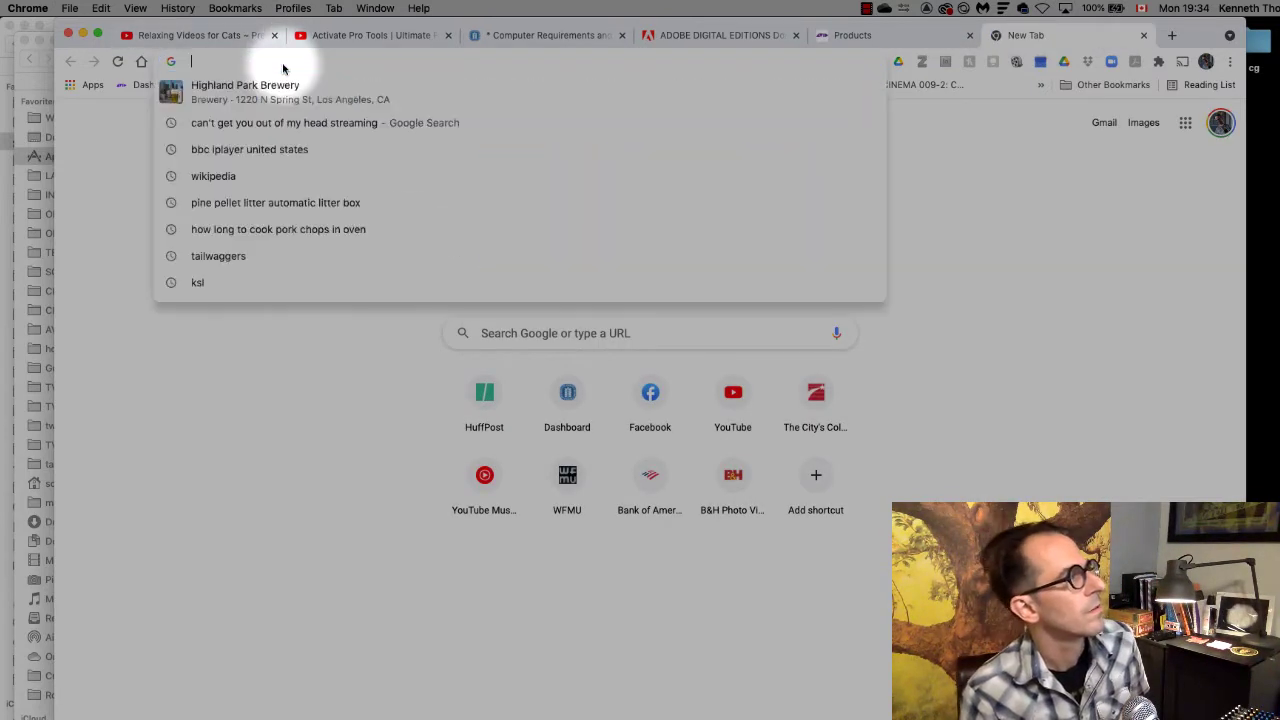
click(266, 449)
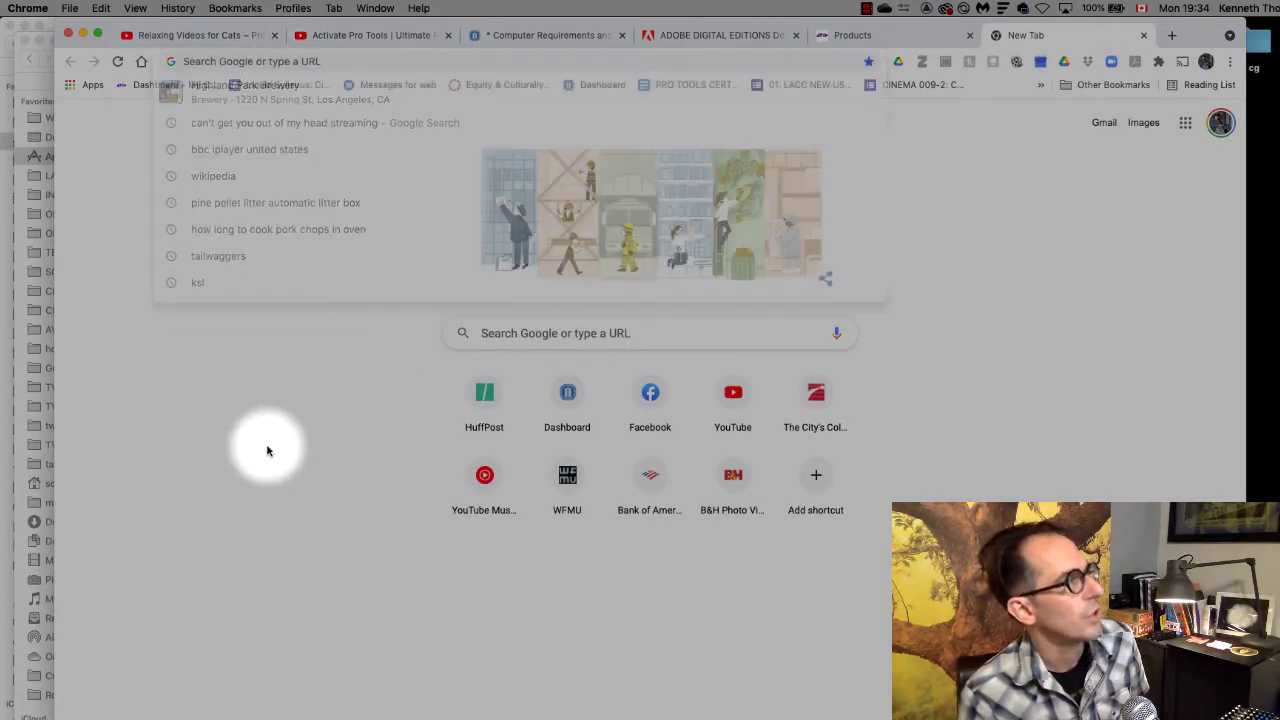
click(291, 60)
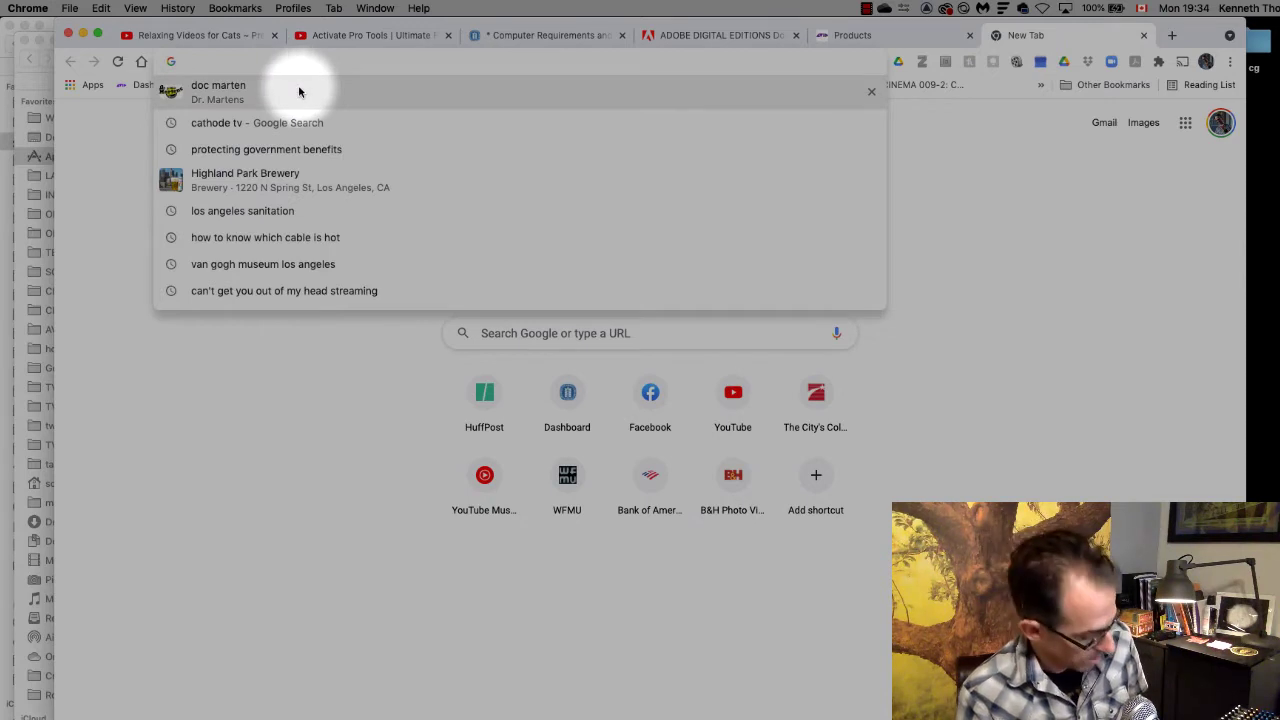
key(super+v)
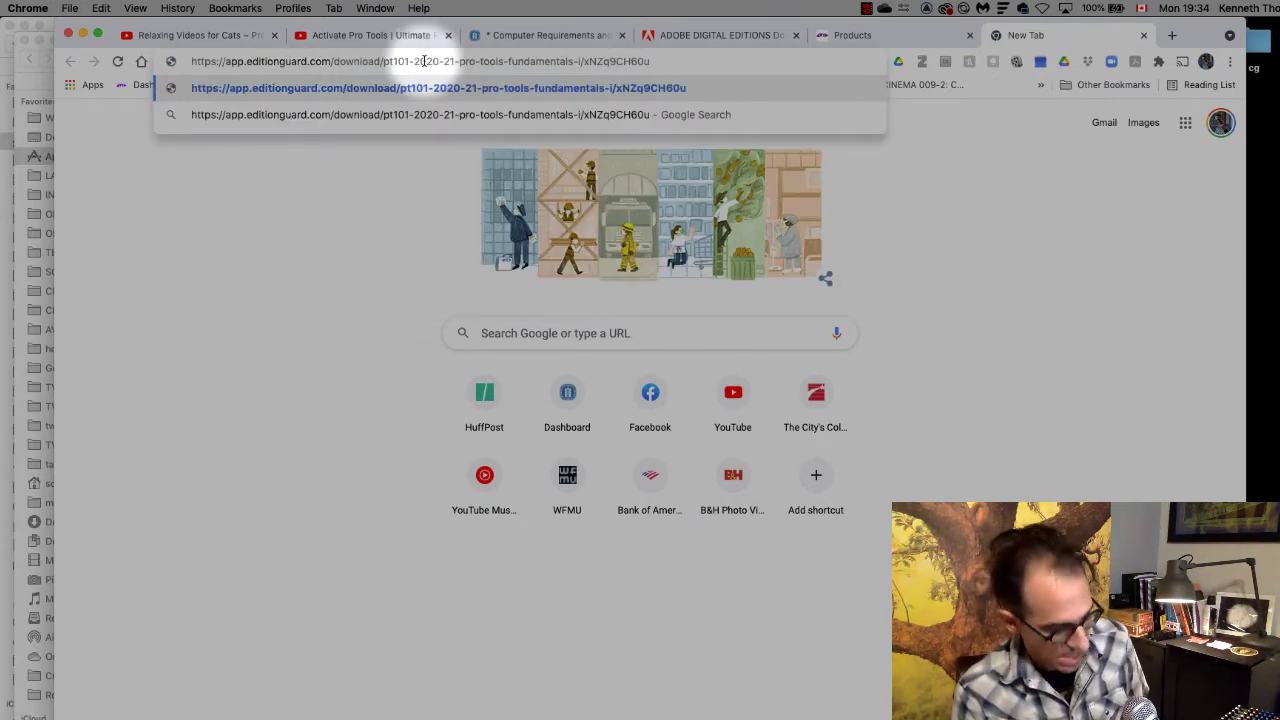
key(Return)
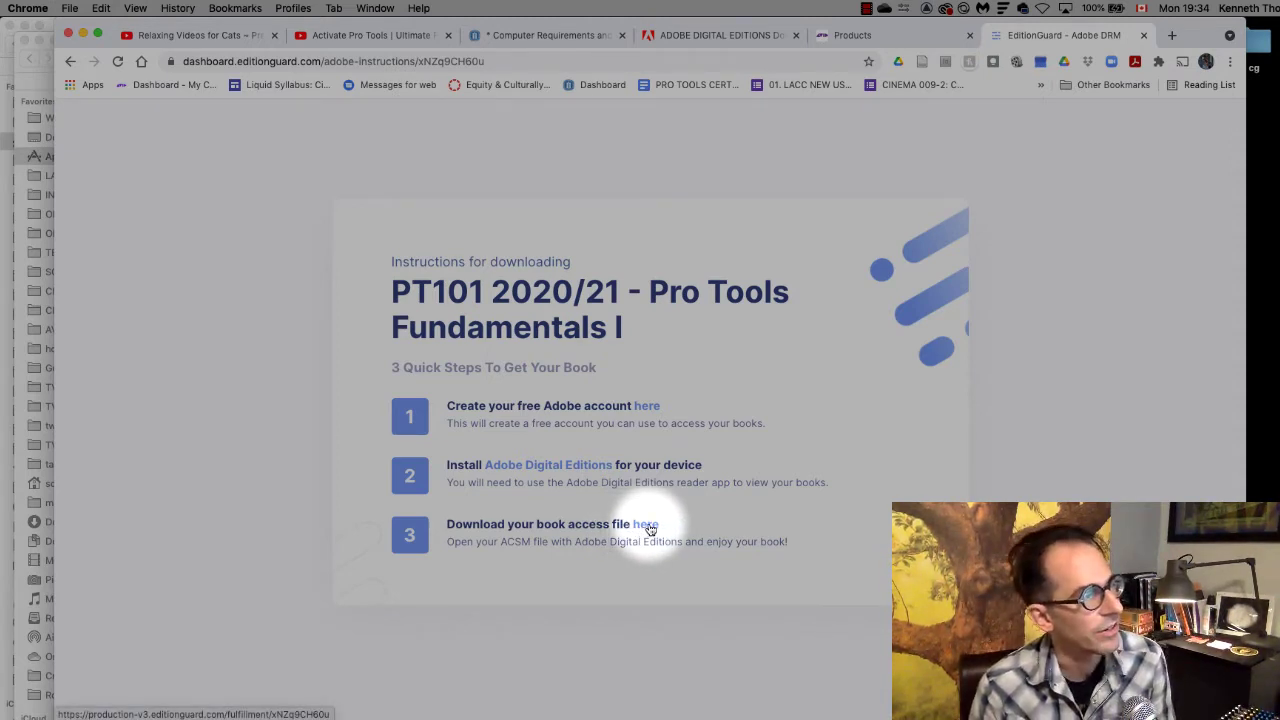
- Download the PT101 2020/21 book access file and save it in the Downloads folder
click(646, 525)
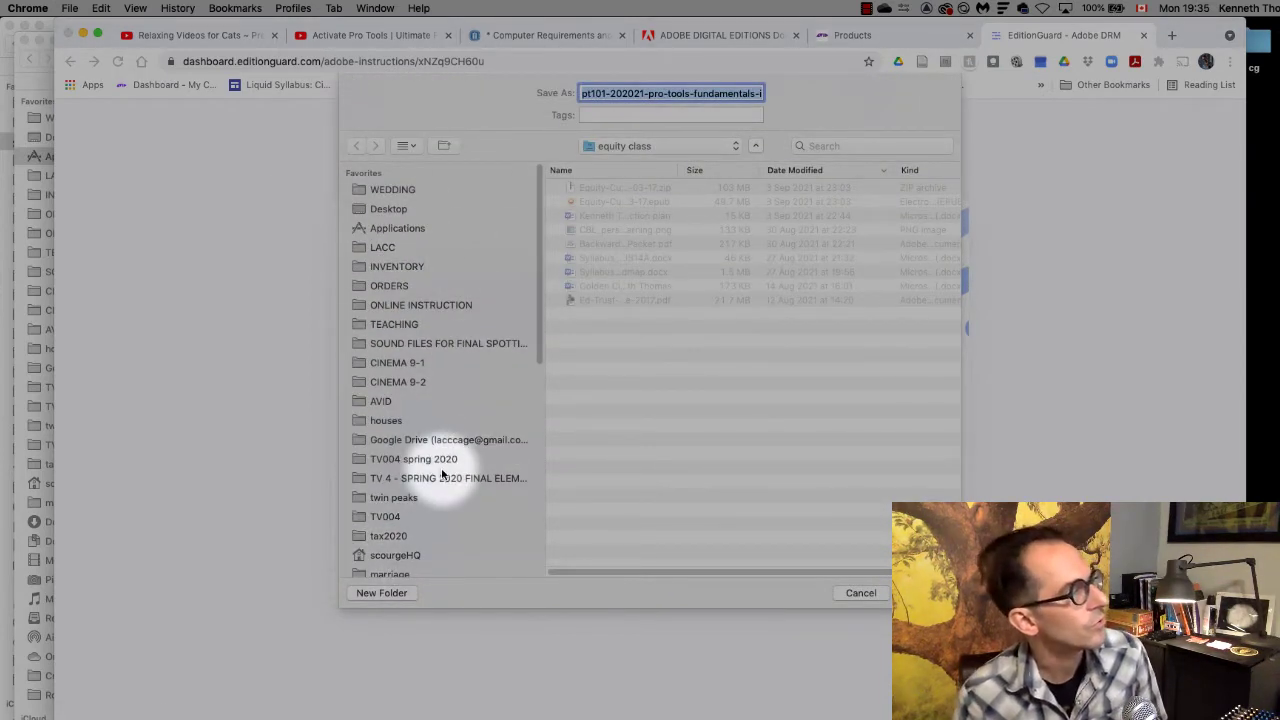
scroll(443, 474, down, 5)
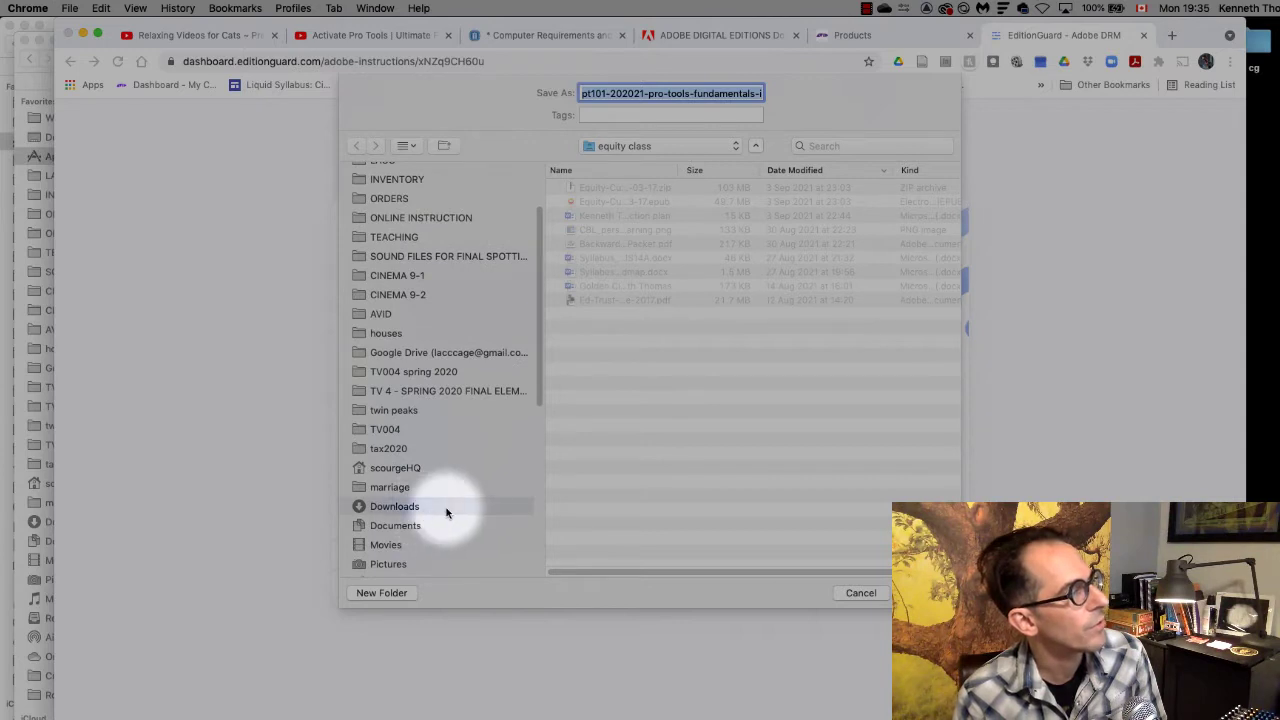
click(446, 510)
key(Return)
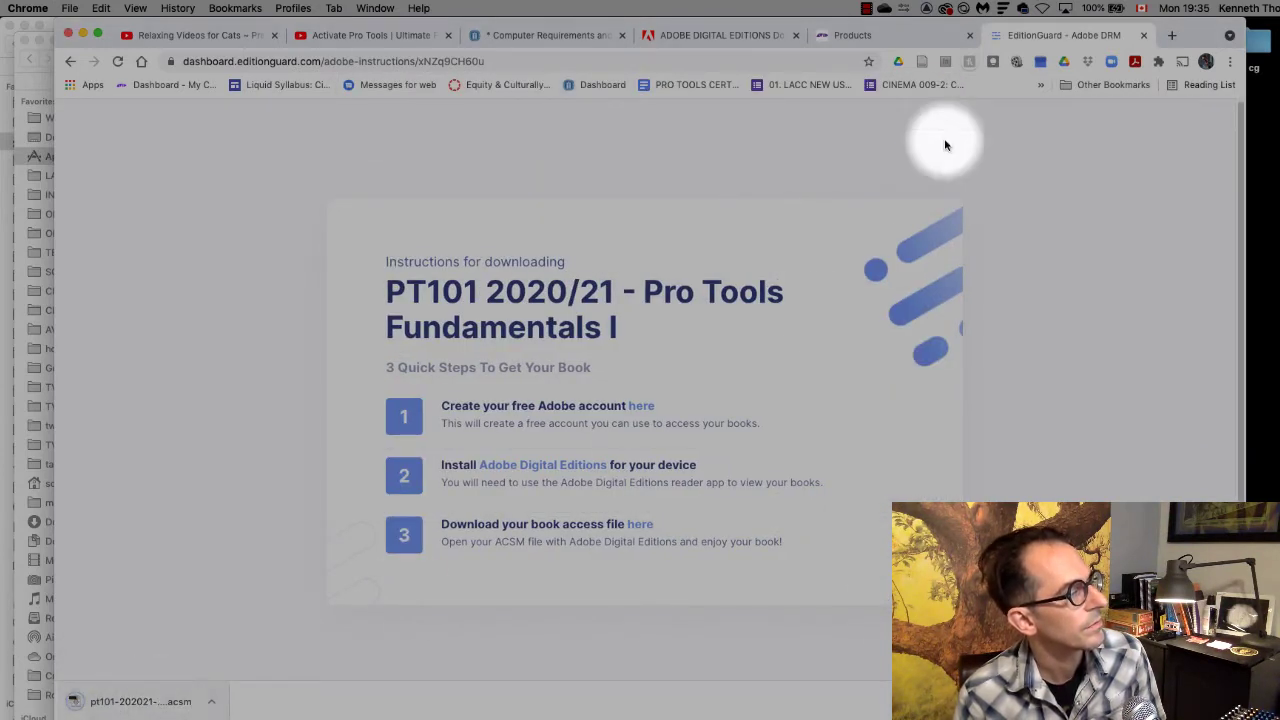
- Return to the Avid products page, expand the "Pro Tools 110: Pro Tools Fundamentals II 2020/21 ebook" entry and copy its download URL
click(875, 42)
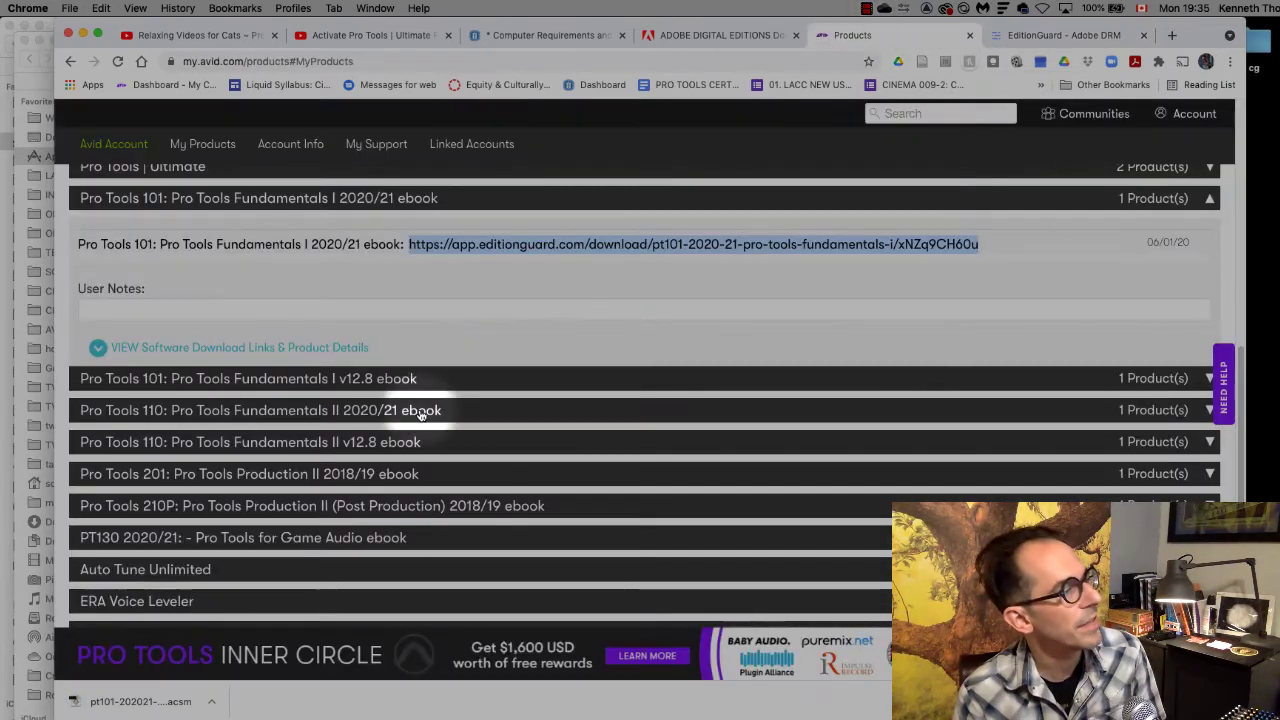
scroll(428, 409, down, 5)
scroll(428, 409, up, 5)
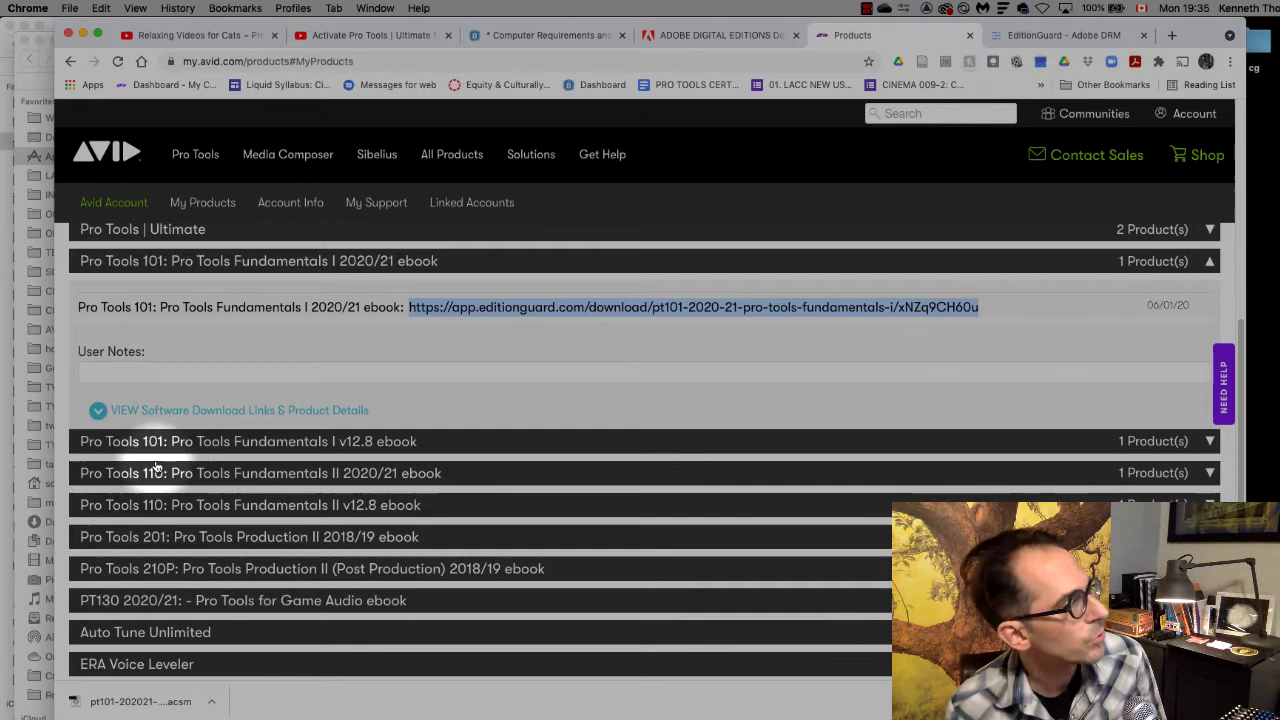
click(398, 475)
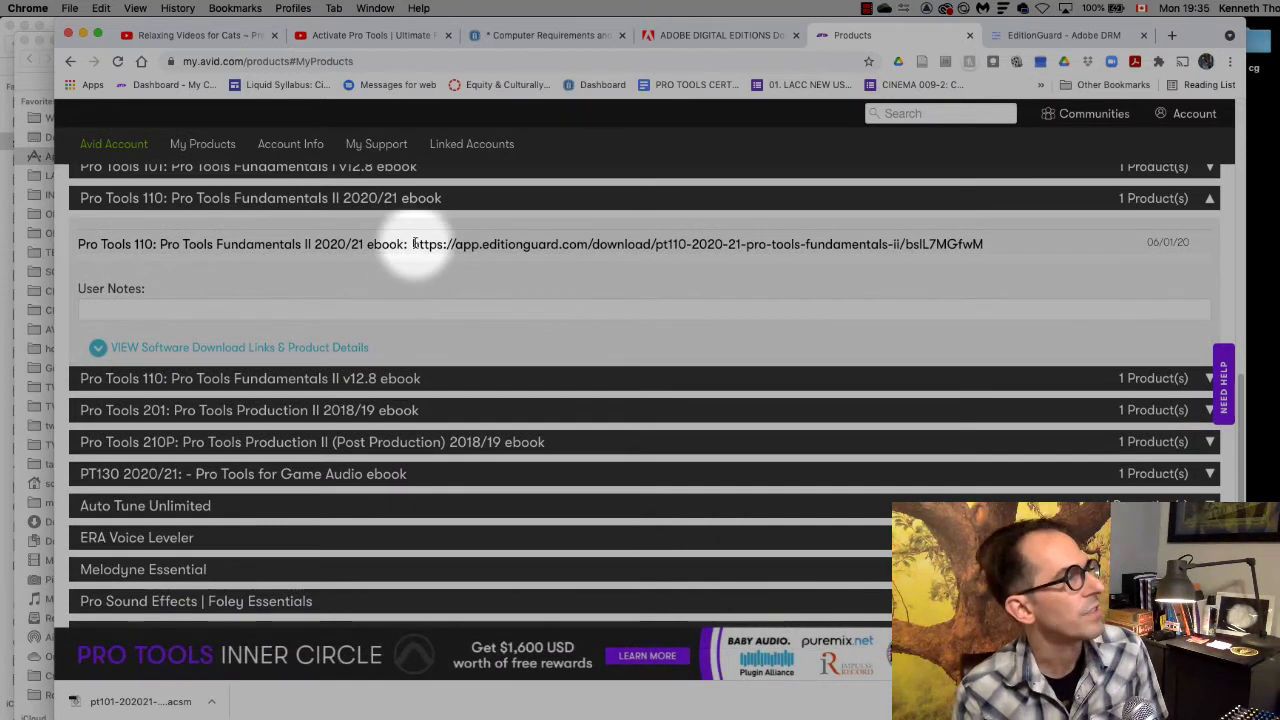
drag(412, 246, 991, 249)
key(super+c)
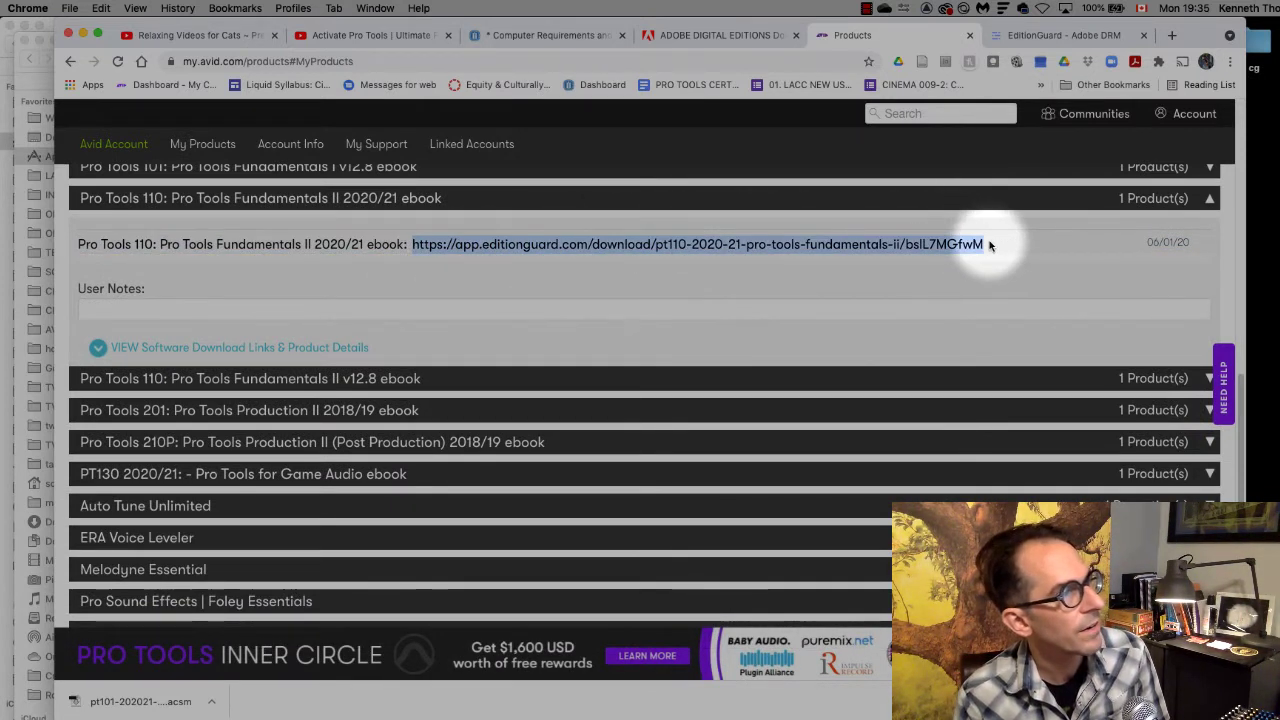
- Load the copied PT110 URL in the EditionGuard tab and download its book access file to the Downloads folder
click(1060, 38)
click(474, 61)
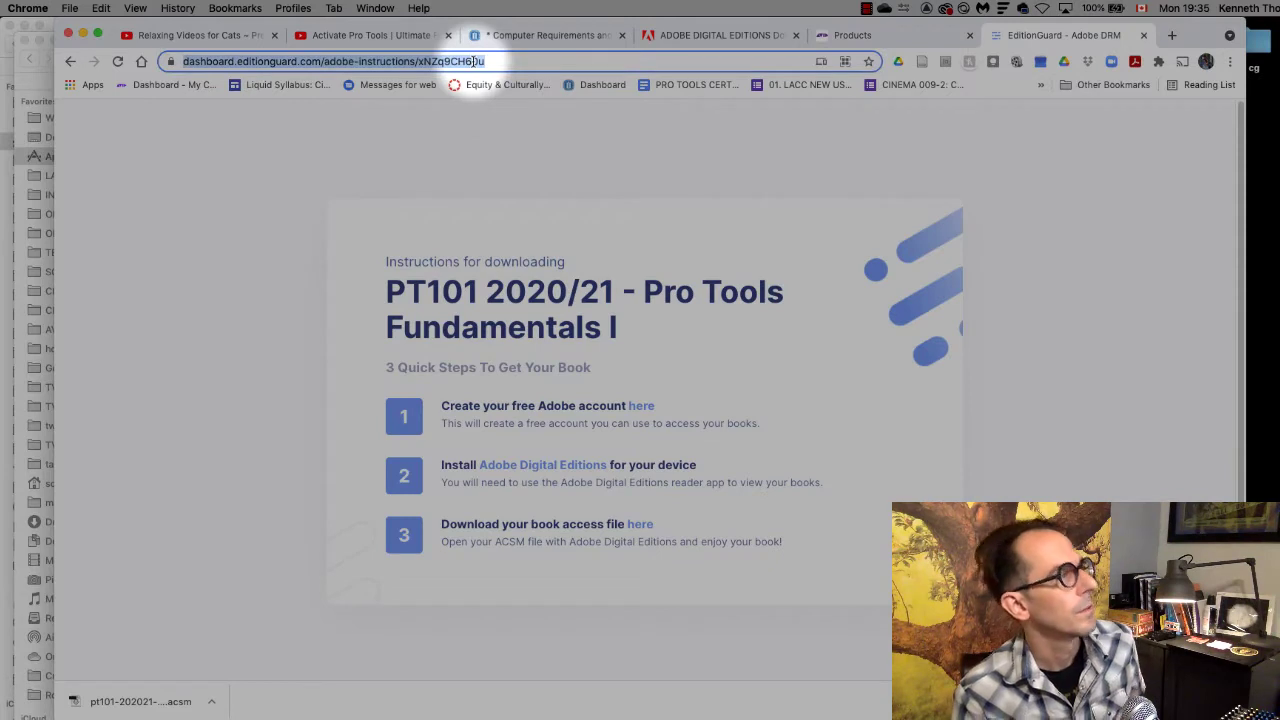
key(super+v)
key(Return)
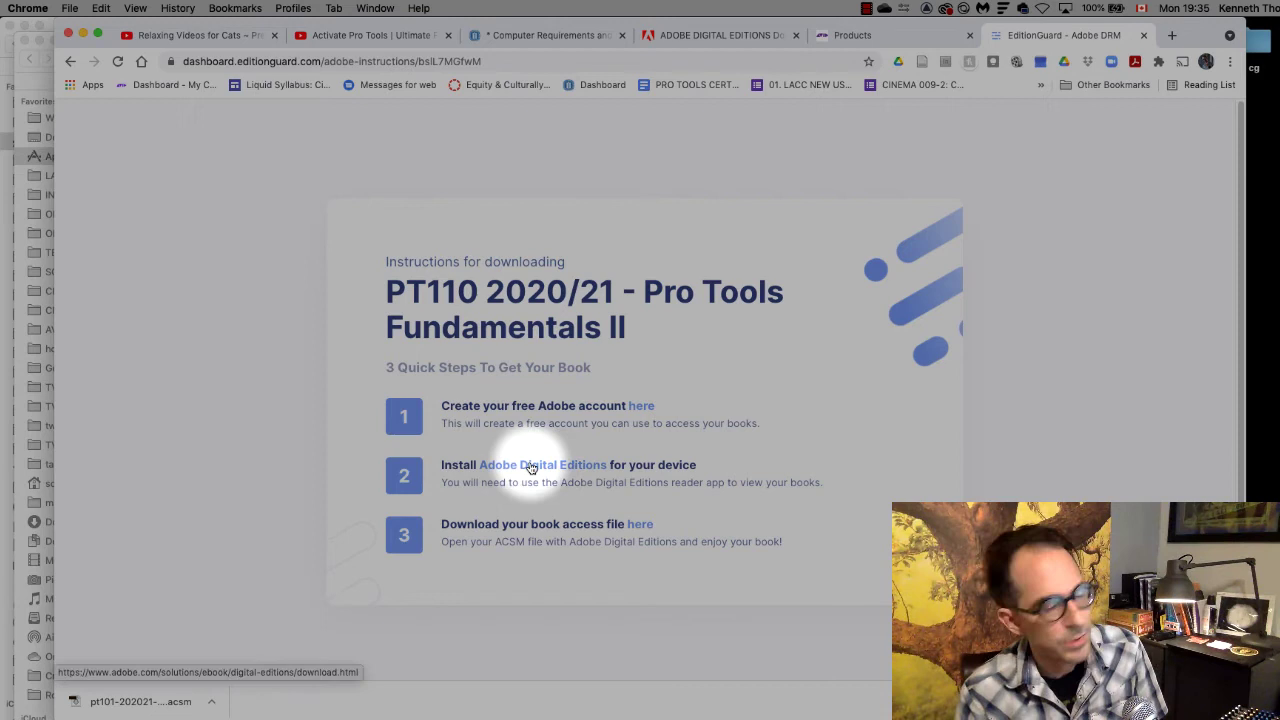
click(641, 527)
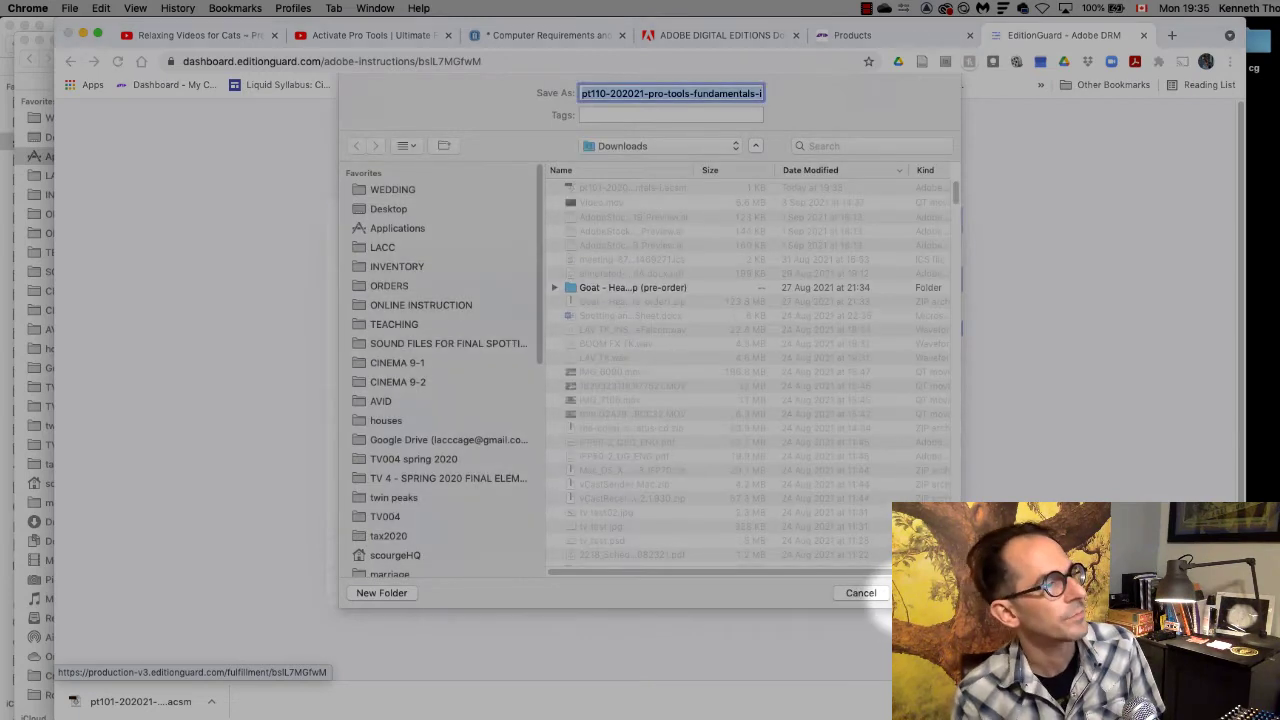
key(Return)
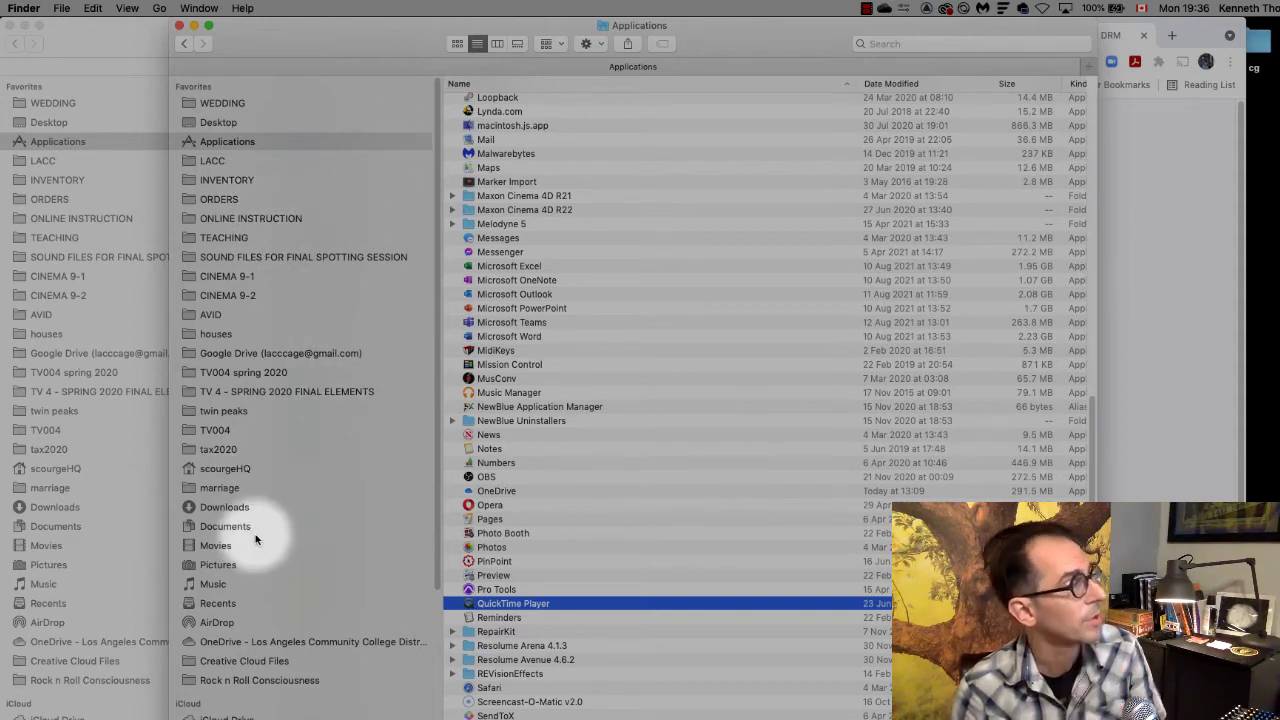
- Show the Downloads folder in Finder, collapse the "Goat - Headsup (pre-order)" folder and select both downloaded Pro Tools .acsm files
click(228, 506)
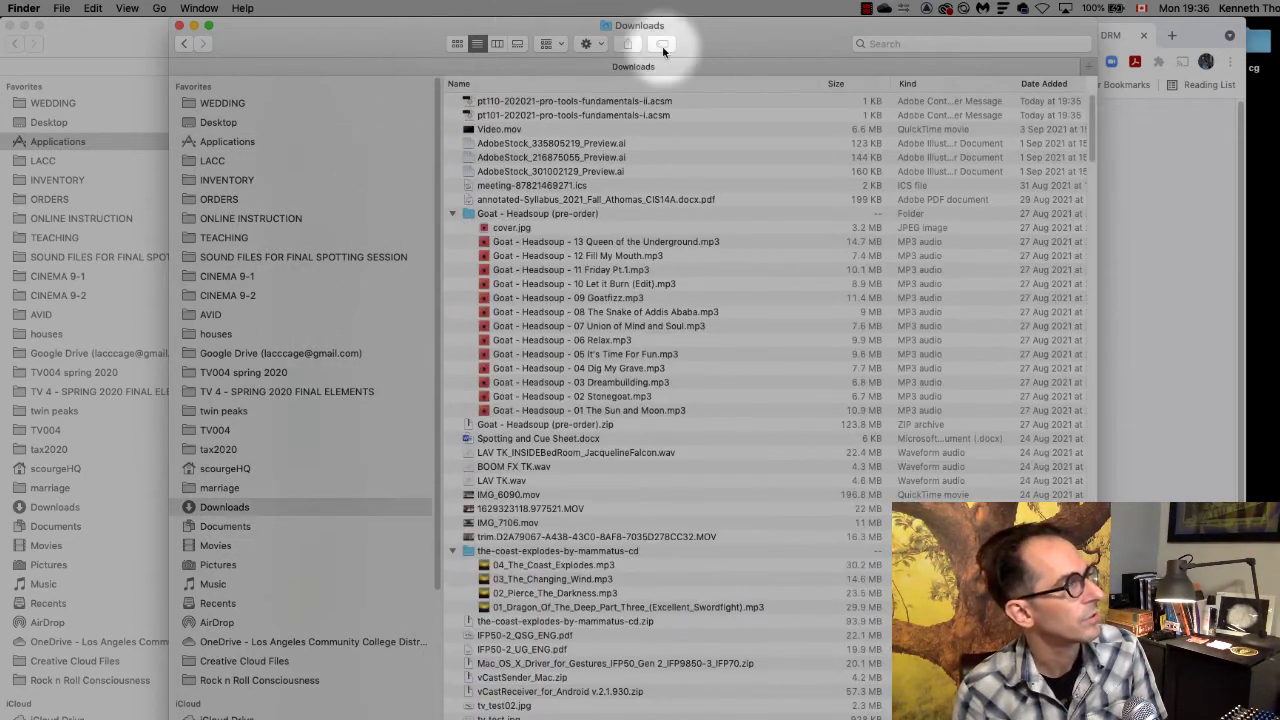
click(628, 115)
click(628, 101)
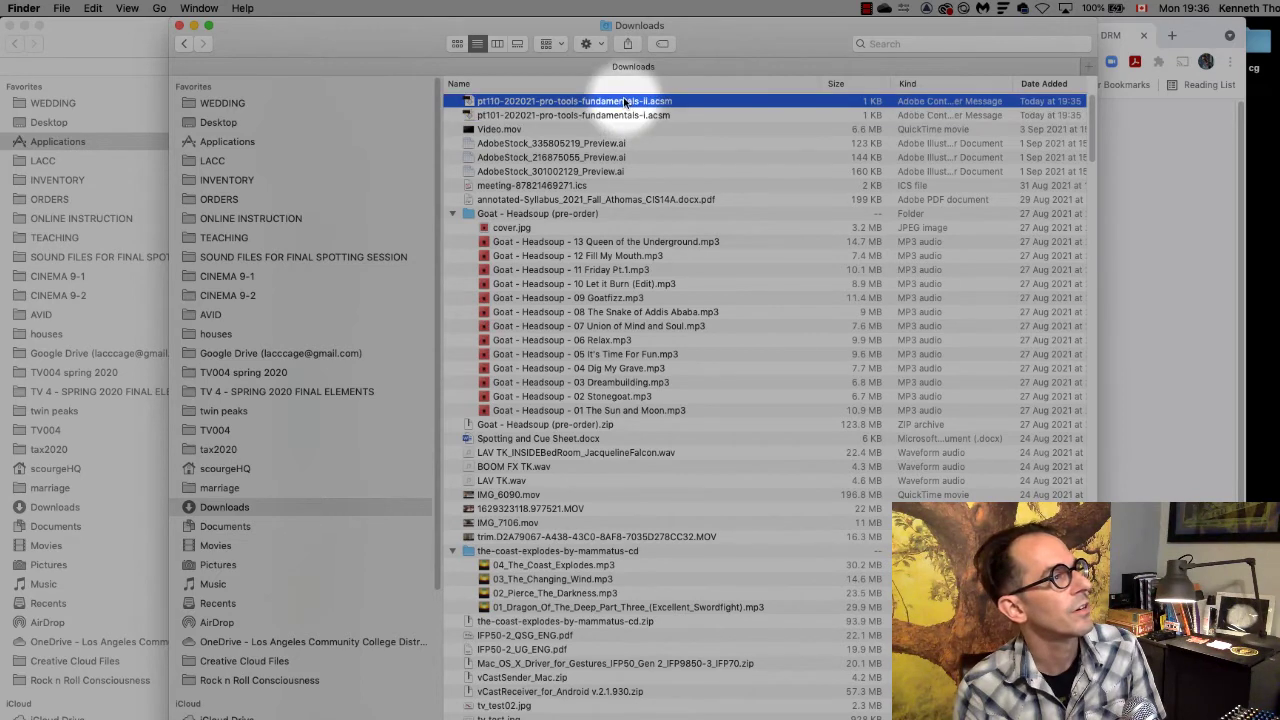
click(452, 213)
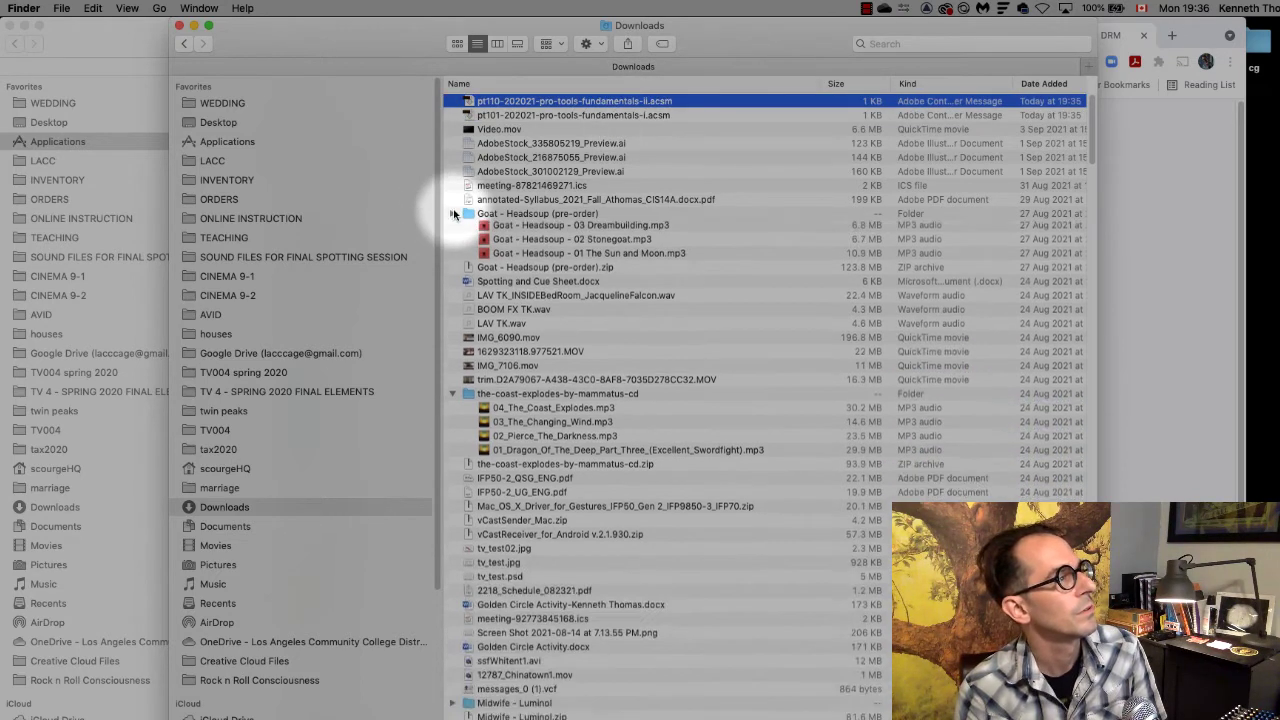
click(593, 115)
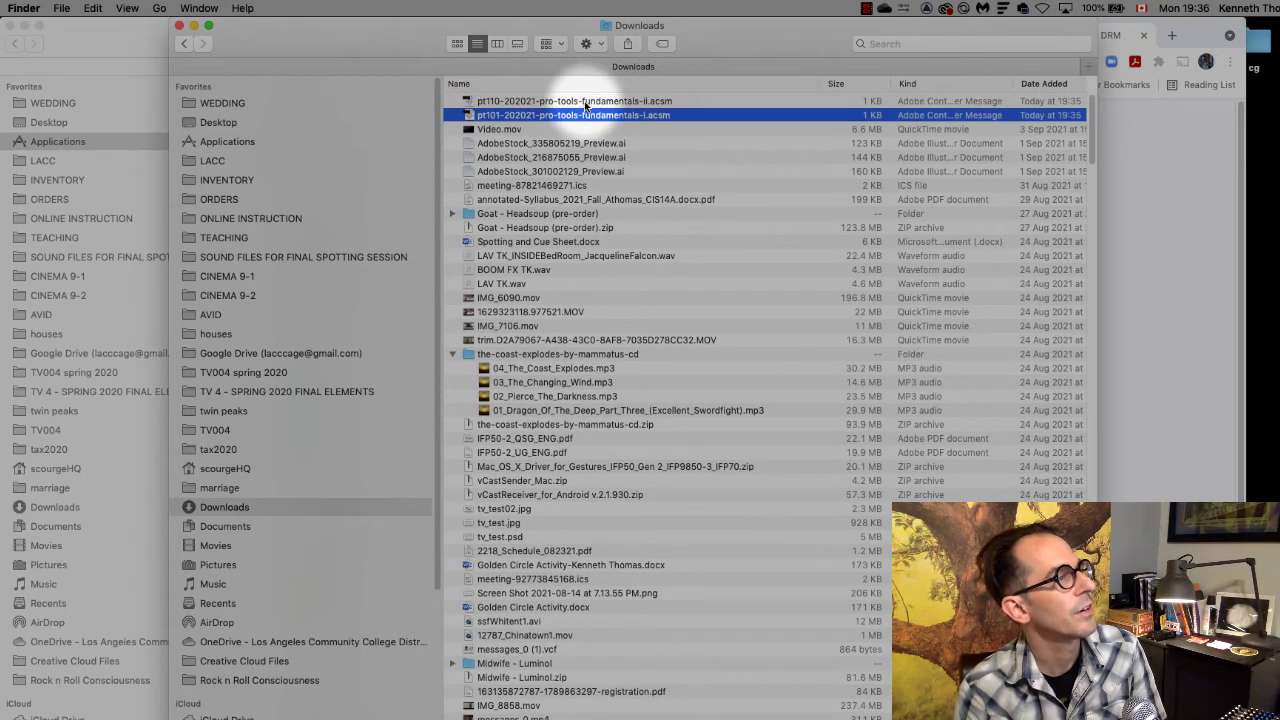
click(588, 101)
click(590, 113)
click(587, 101)
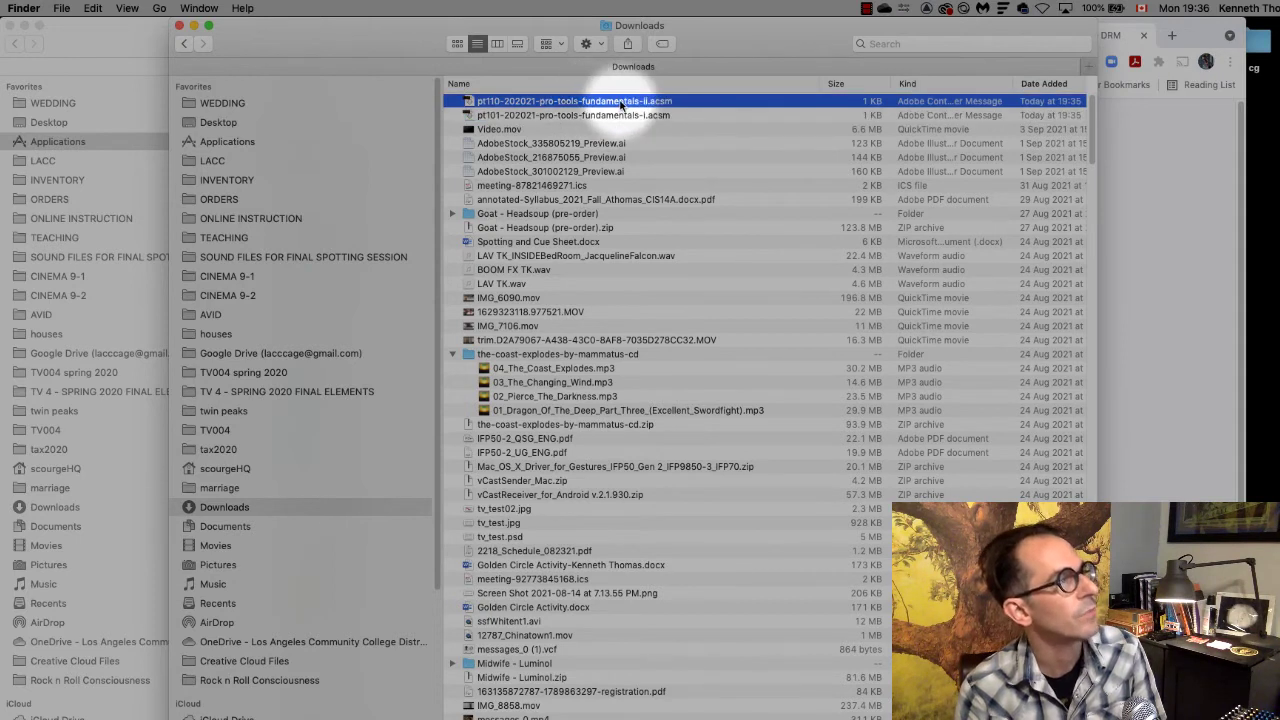
click(625, 115)
click(621, 102)
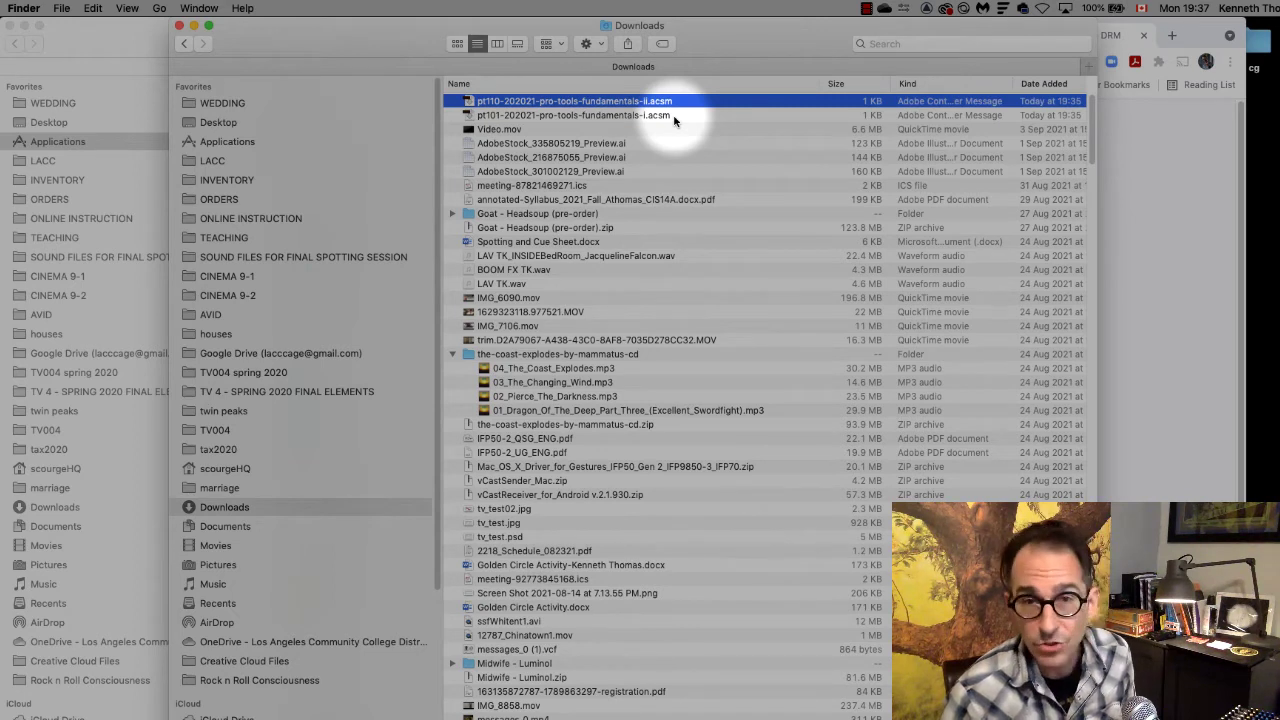
shift+click(672, 116)
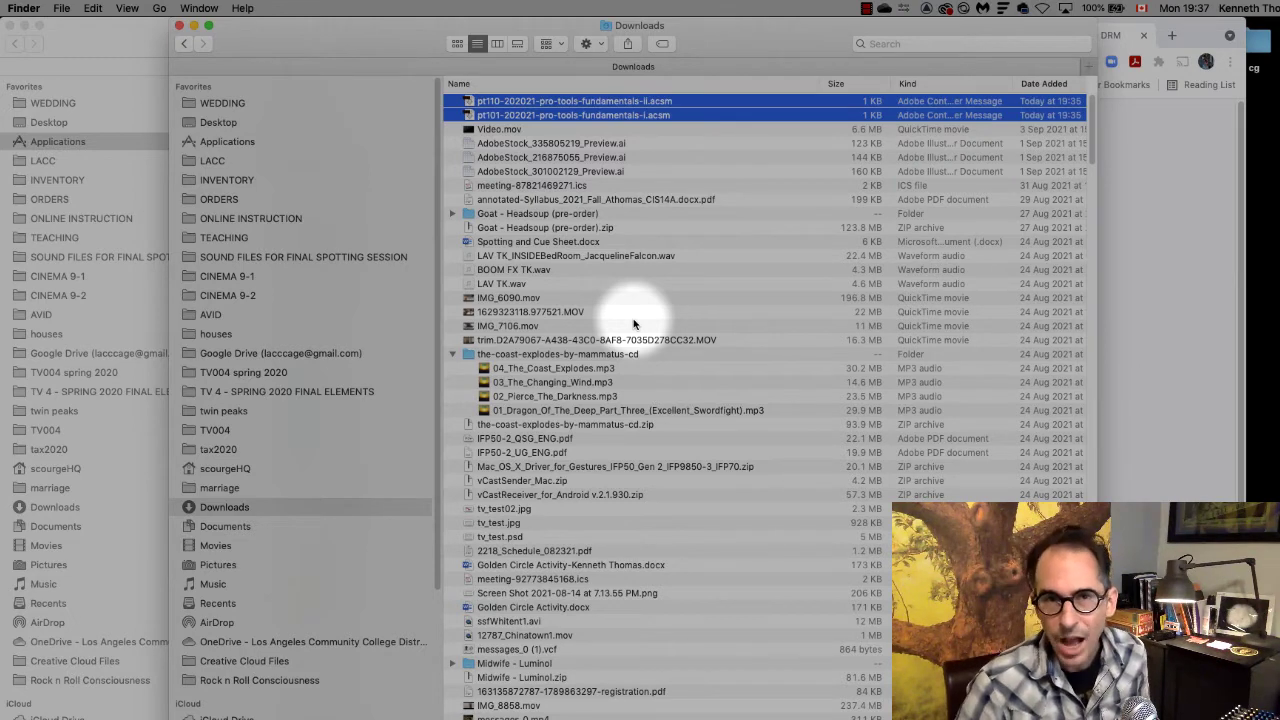
- Open only pt101-202021-pro-tools-fundamentals-i.acsm so the book loads in Adobe Digital Editions
click(660, 227)
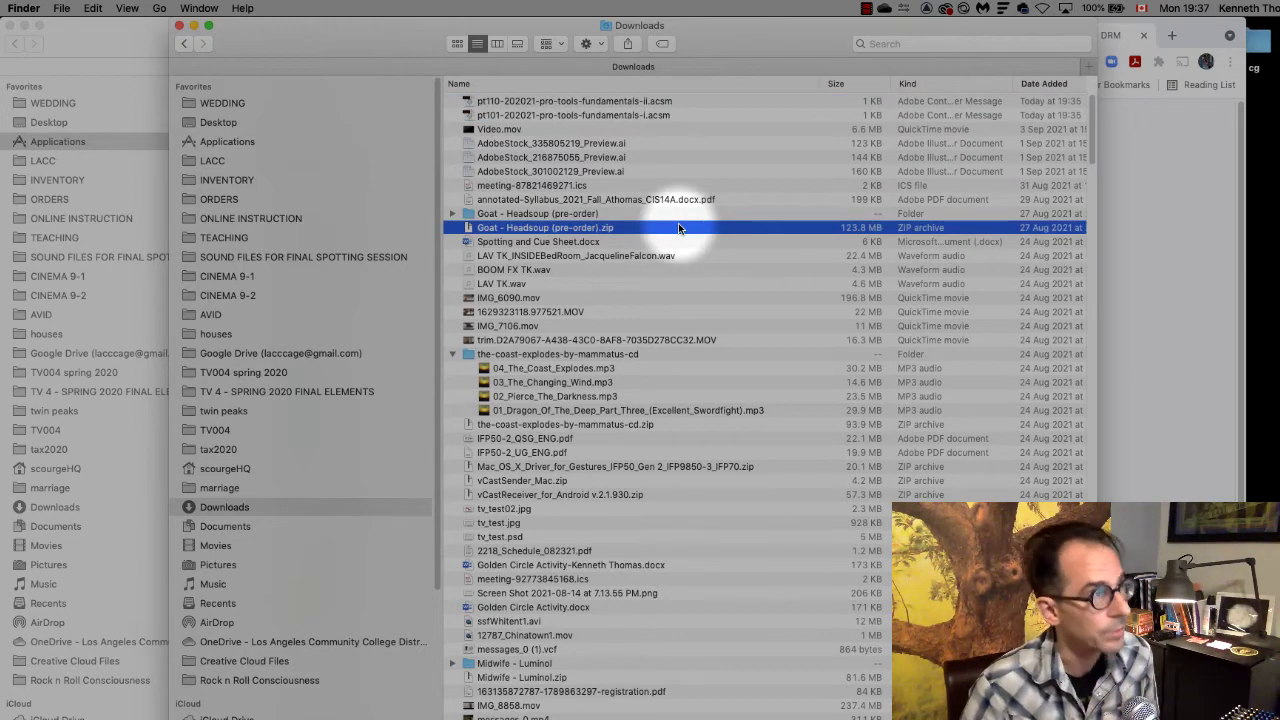
click(643, 116)
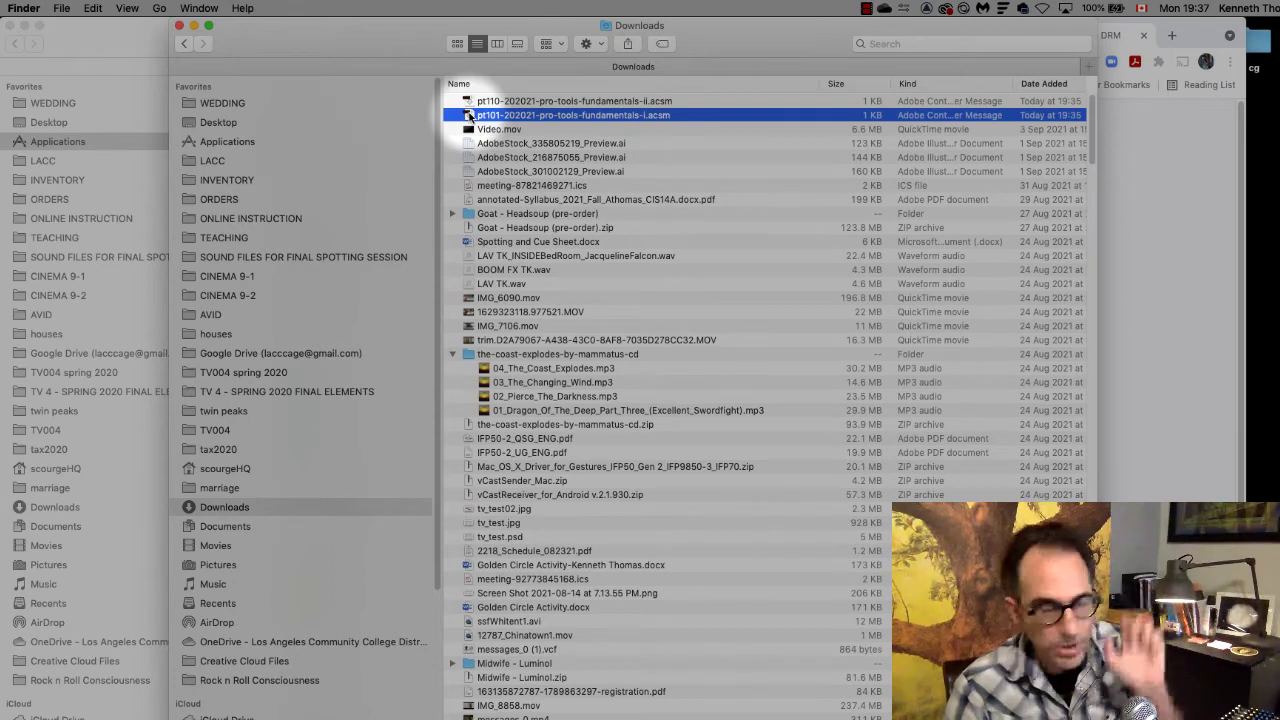
double_click(474, 117)
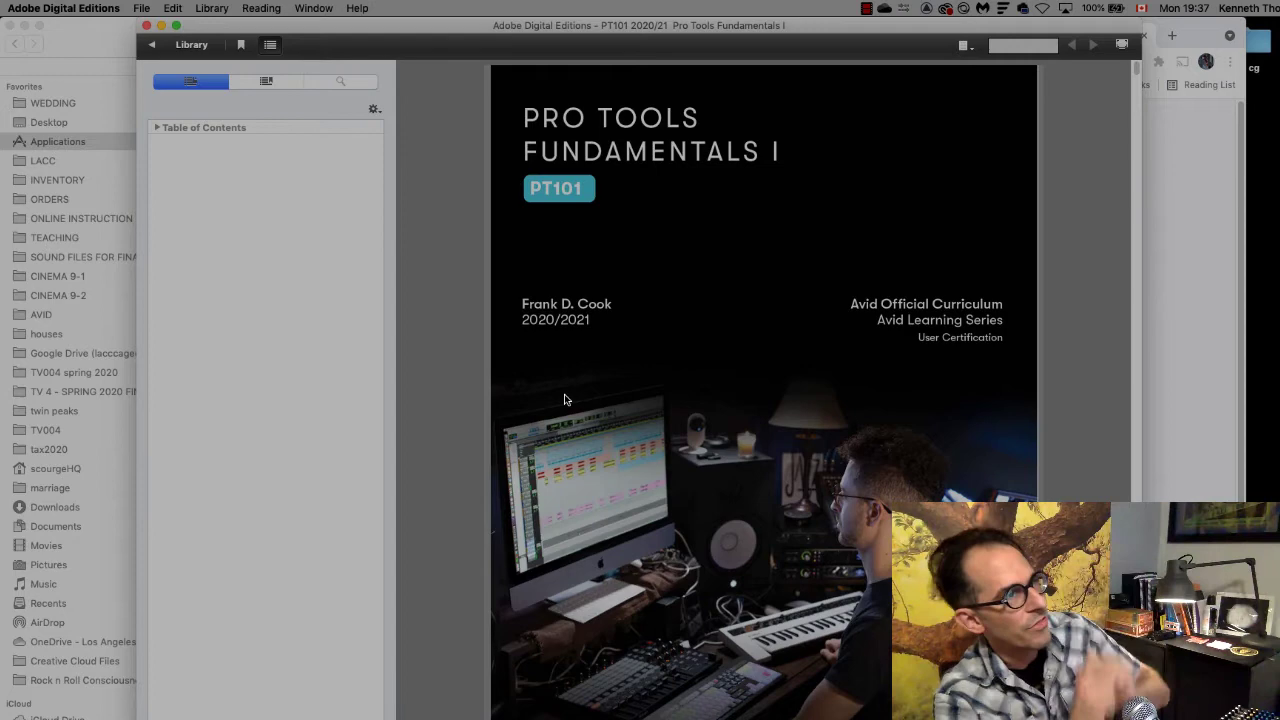
- Go back to the Downloads folder in Finder and open pt110-202021-pro-tools-fundamentals-ii.acsm in Adobe Digital Editions
click(1170, 372)
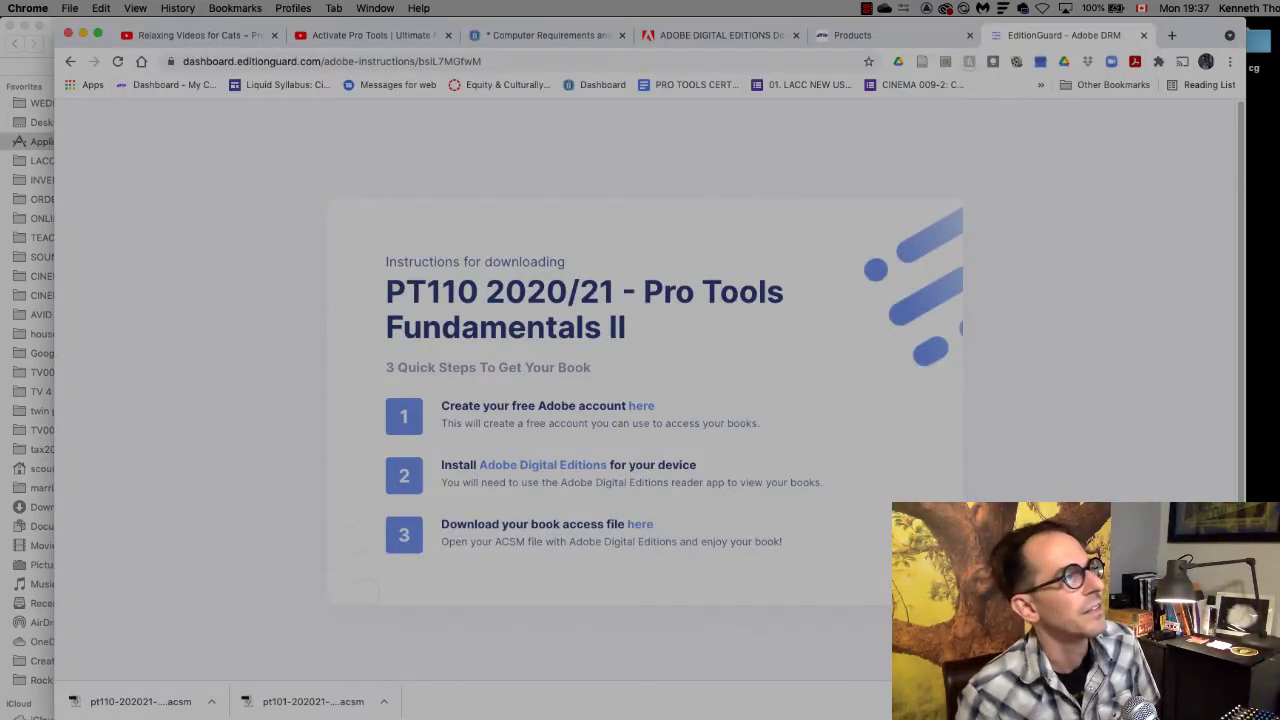
key(super+Tab)
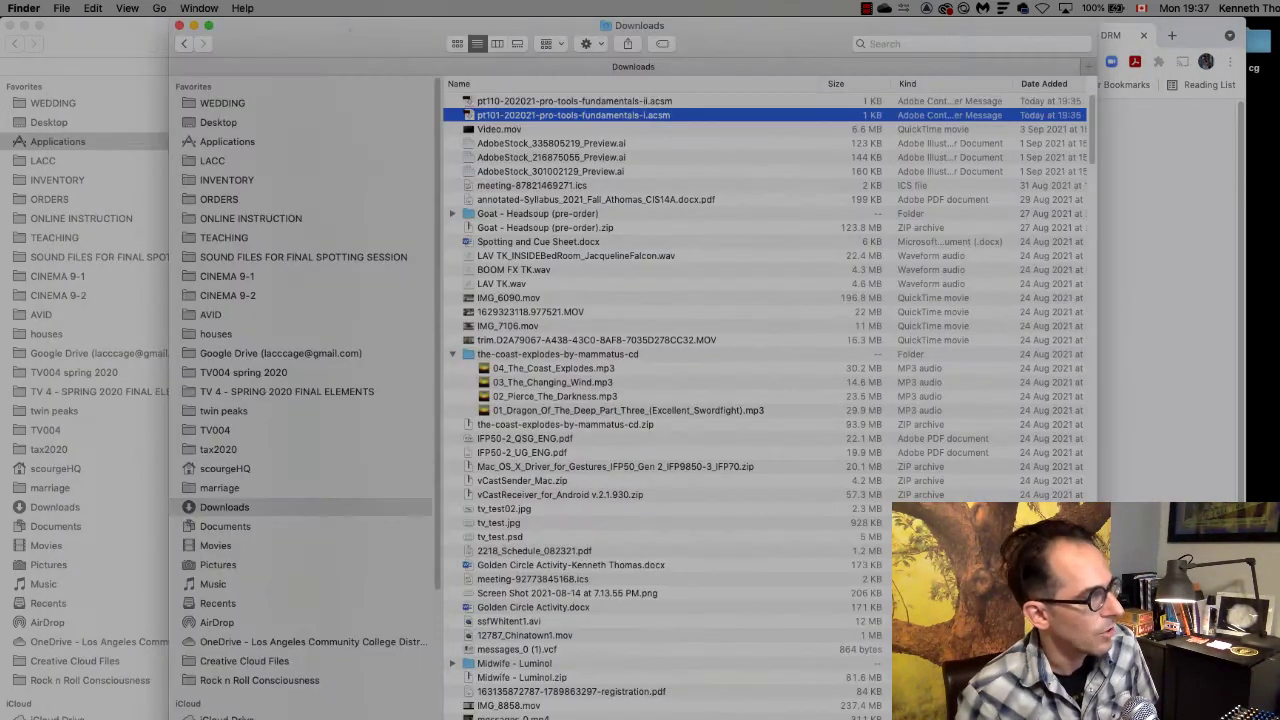
click(572, 102)
double_click(572, 102)
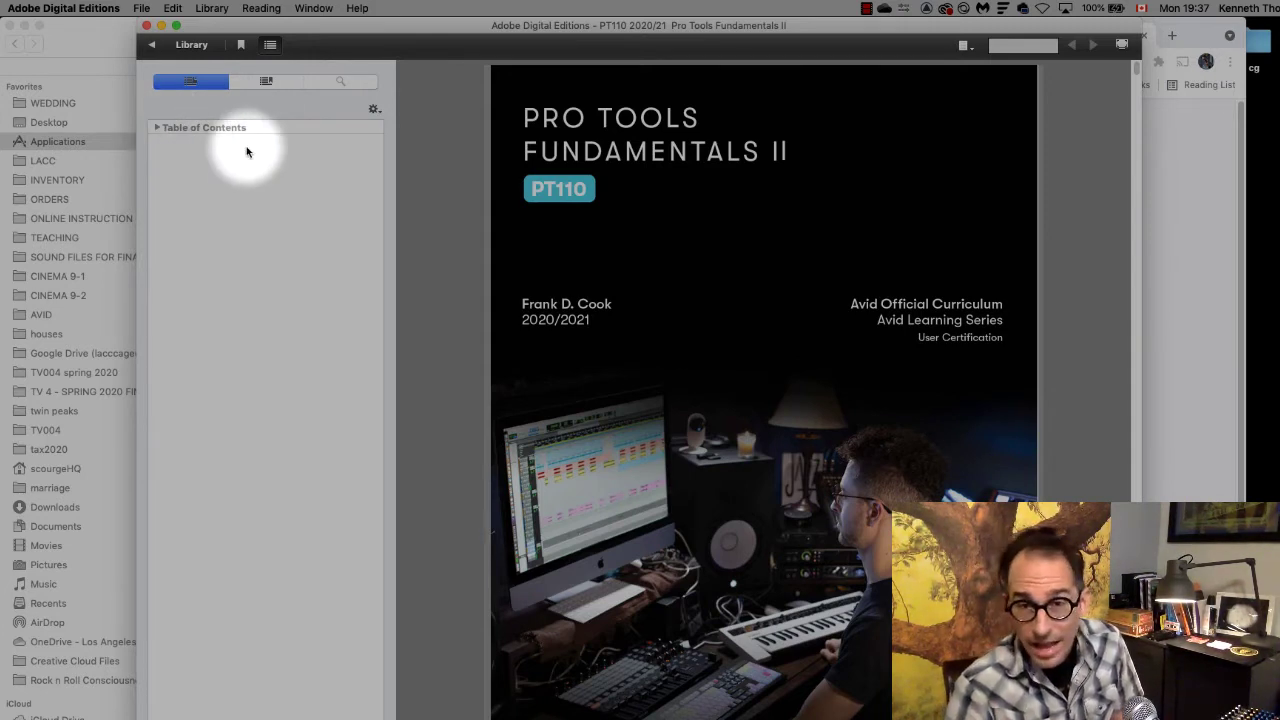
- Expand the PT110 book's table of contents down to the sections of "LESSON 1: Getting Started"
click(156, 128)
click(169, 141)
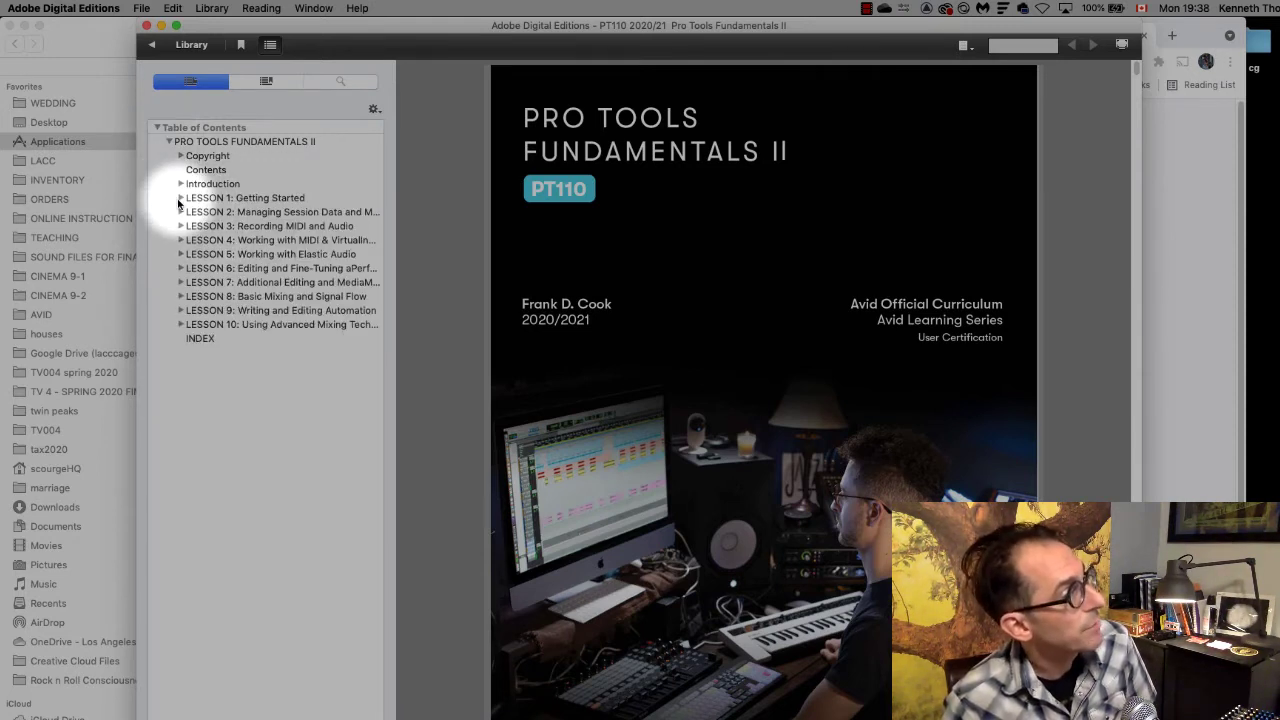
click(180, 199)
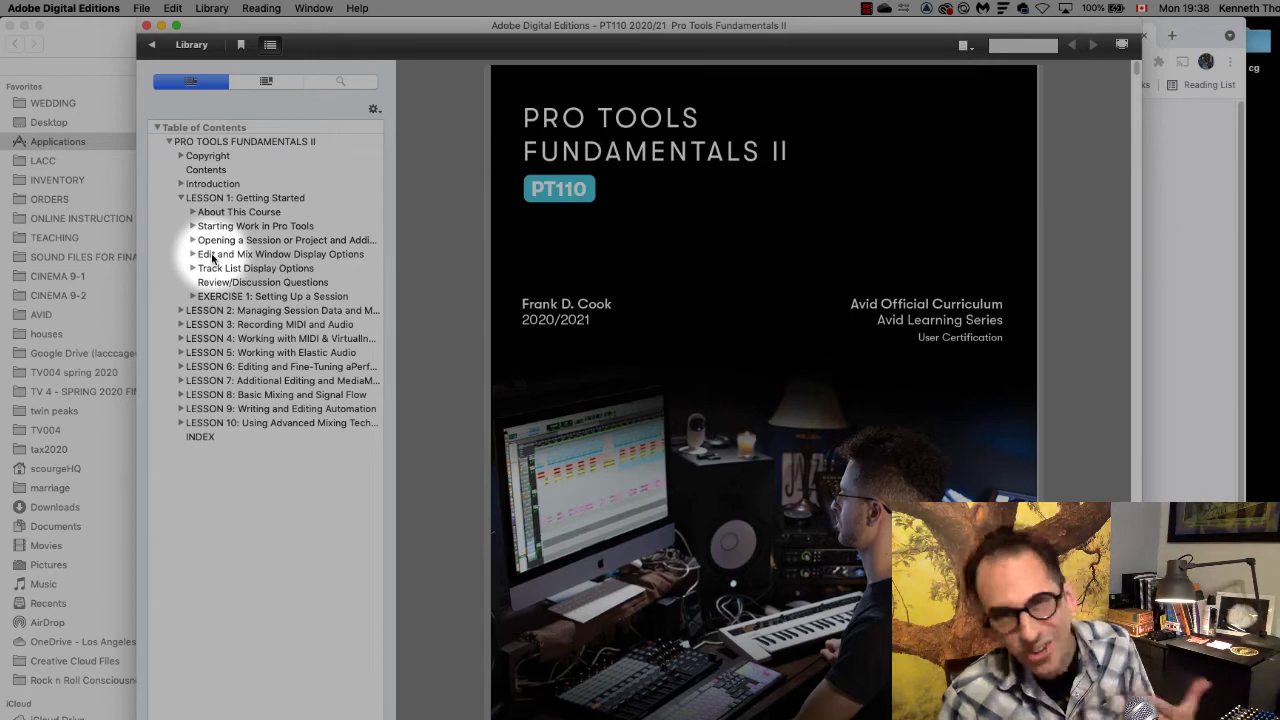
- Browse the Lesson 1 sections in order, from "About This Course" through "Review/Discussion Questions"
click(257, 213)
click(265, 227)
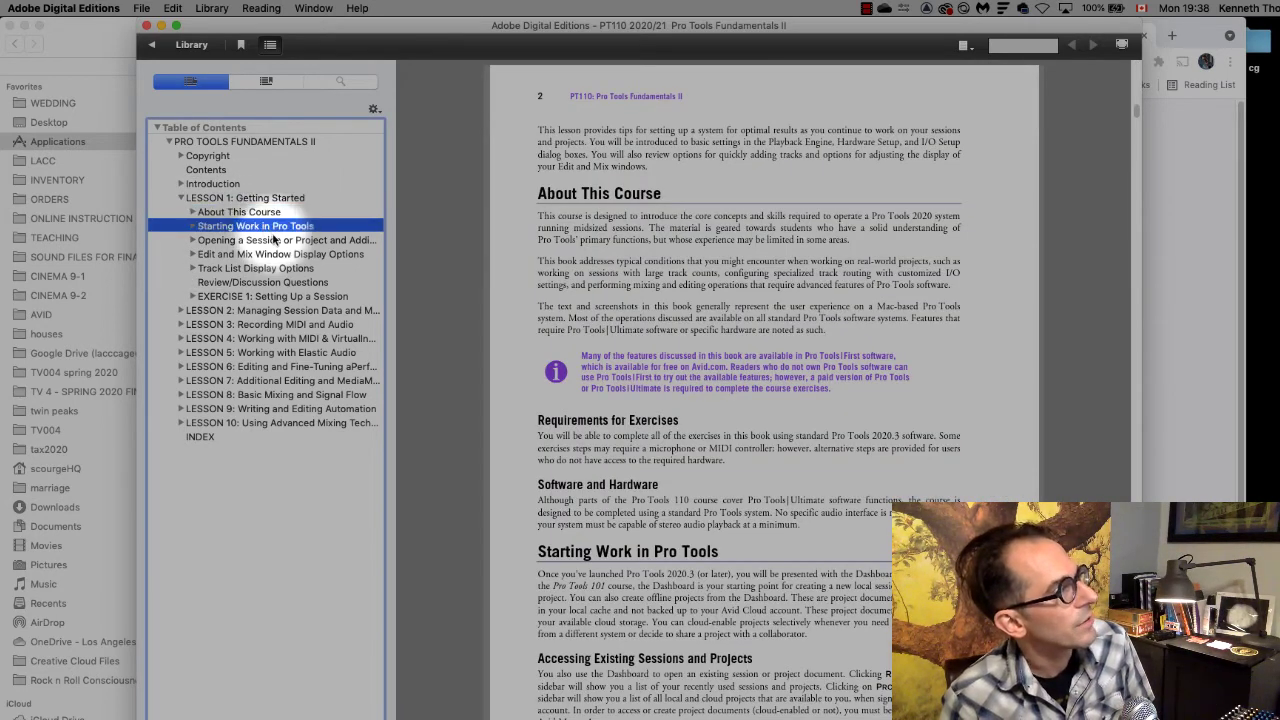
click(273, 240)
click(276, 254)
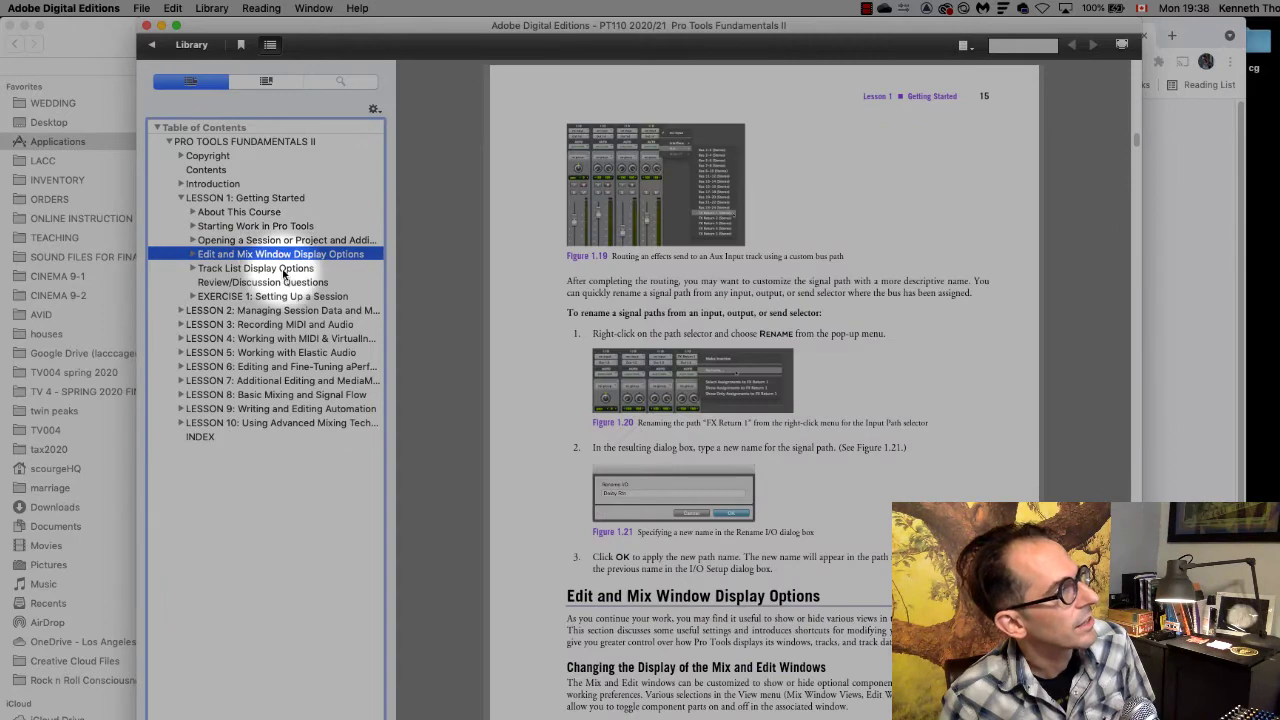
click(283, 268)
click(286, 283)
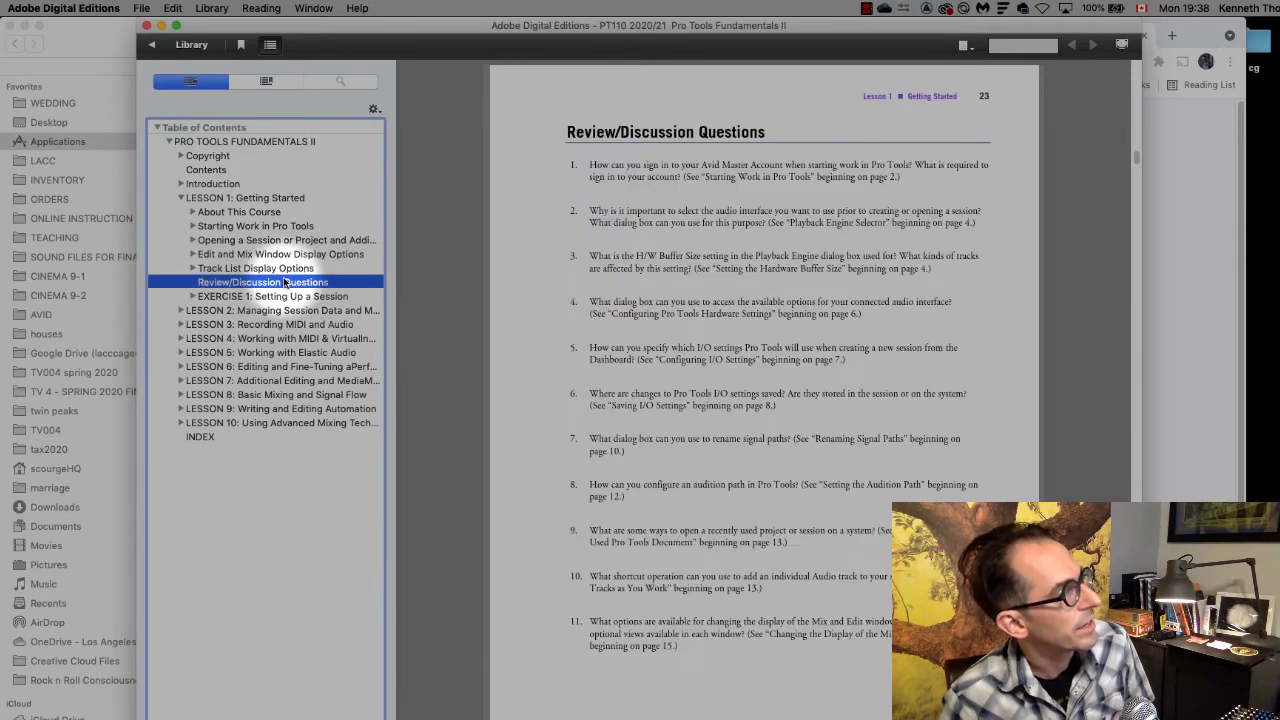
- View "EXERCISE 1: Setting Up a Session" in the PT110 book, and open the PT101 2020/21 copy added 6 Sep 2021 from the library
click(292, 296)
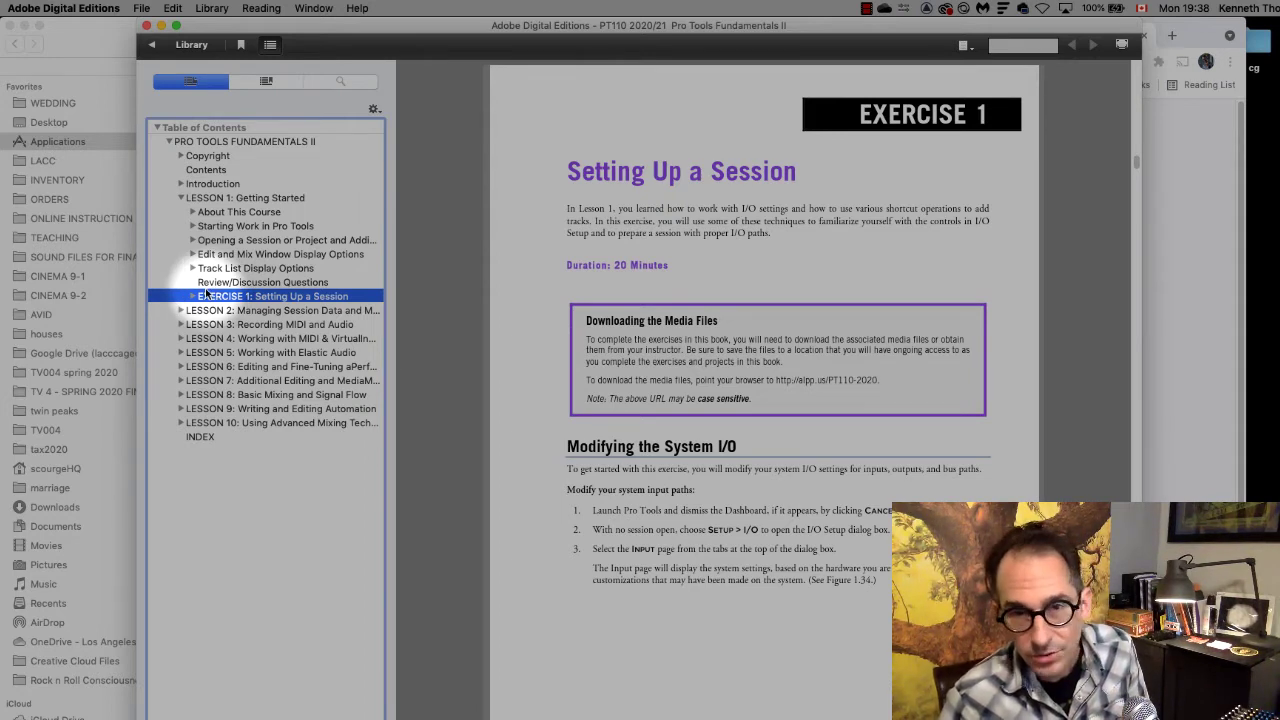
click(192, 45)
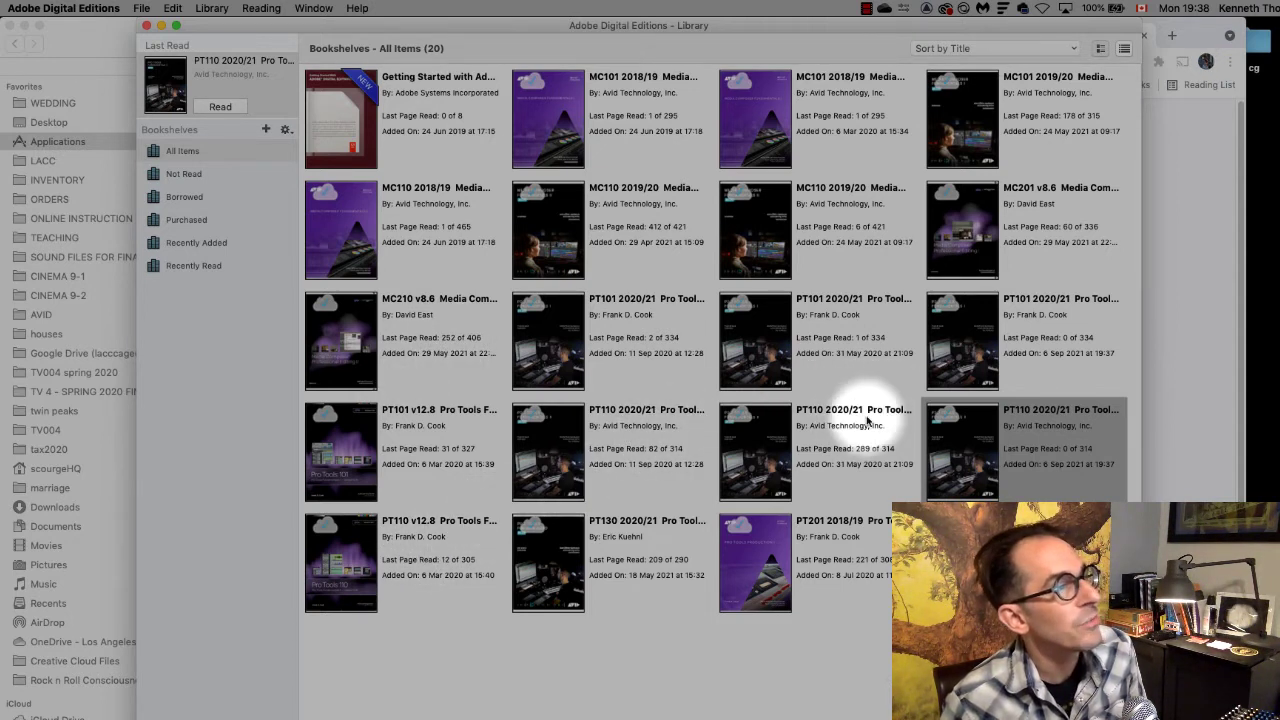
double_click(965, 333)
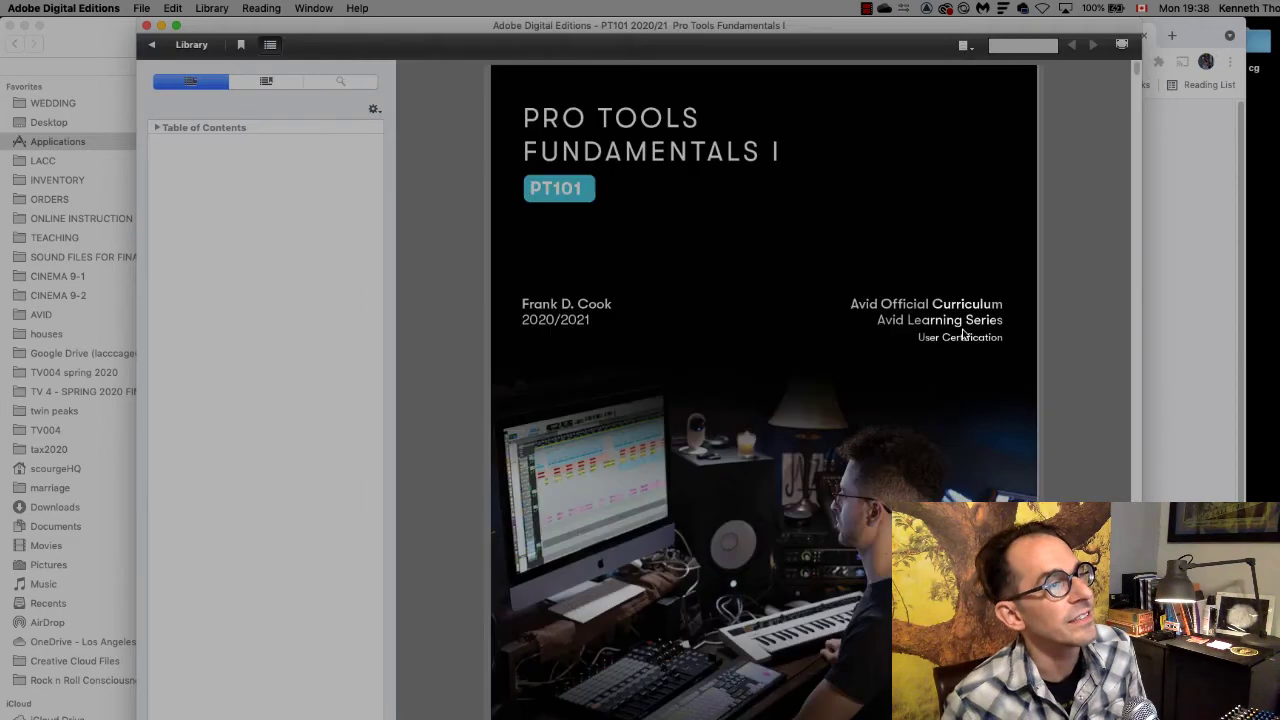
- Expand the PT101 book's table of contents under "SECTION I: Lessons and Exercises" down to the sections of Lessons 2 and 3
click(169, 141)
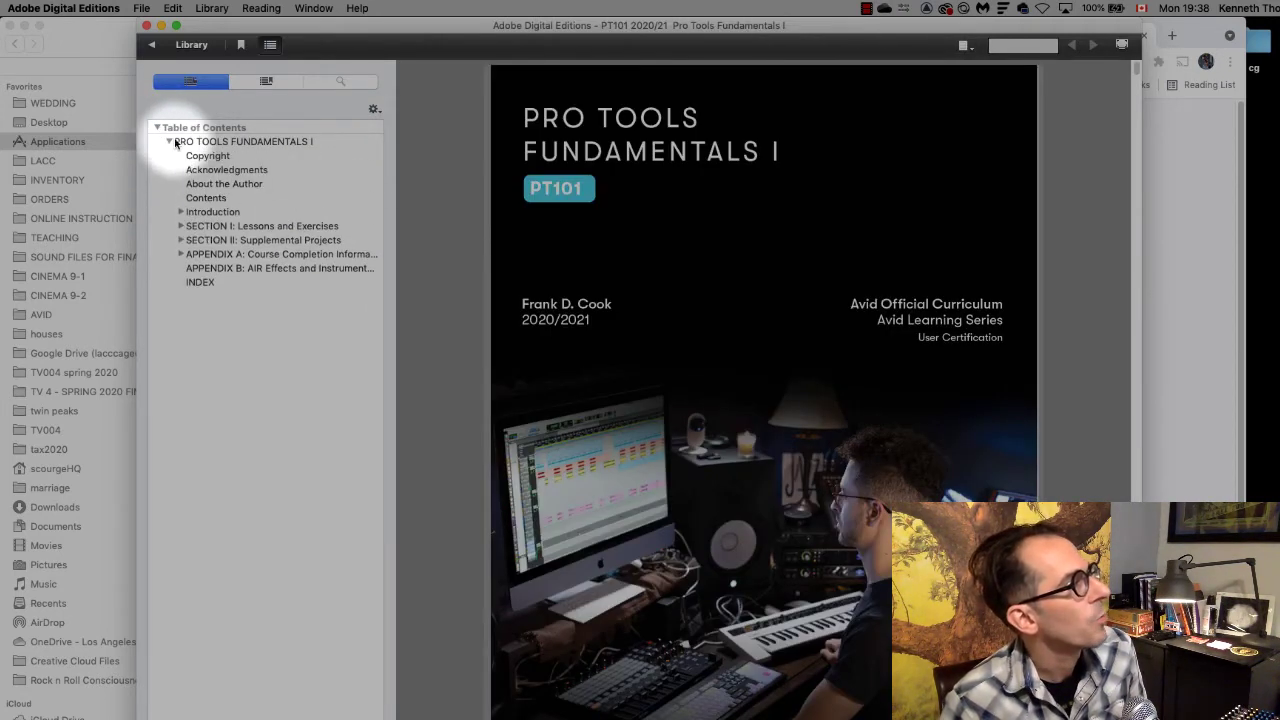
click(180, 226)
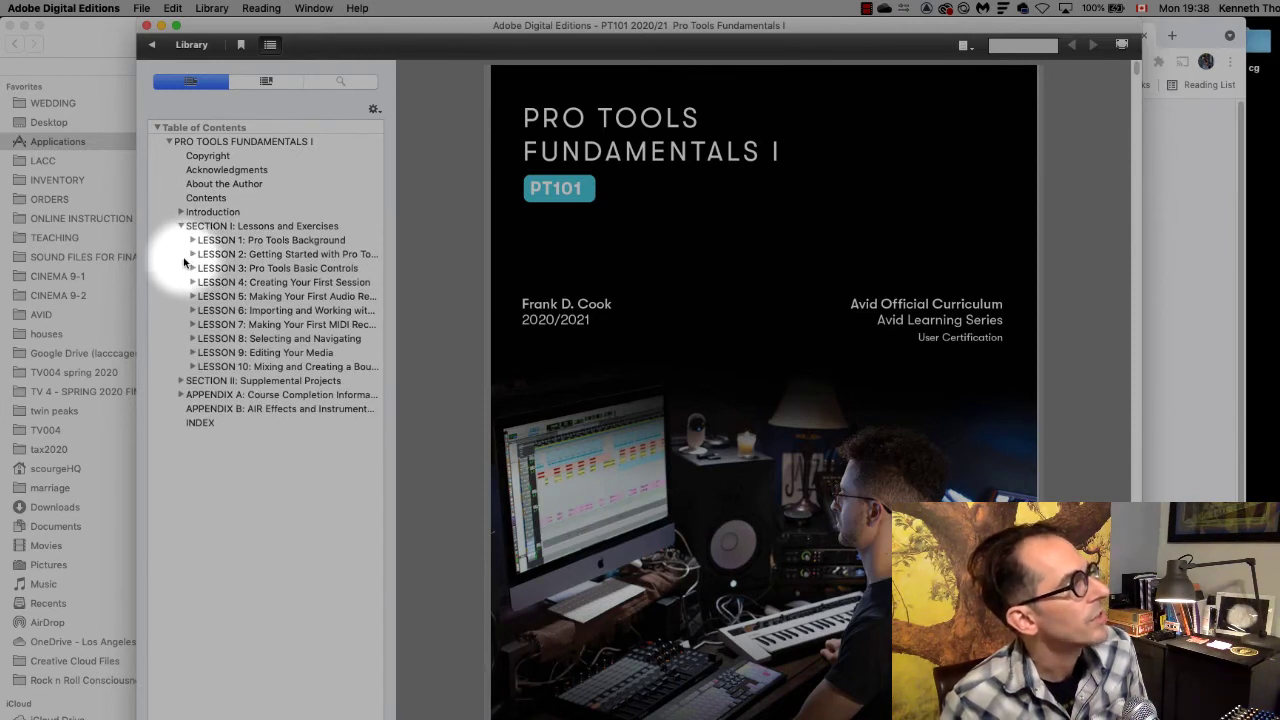
click(192, 254)
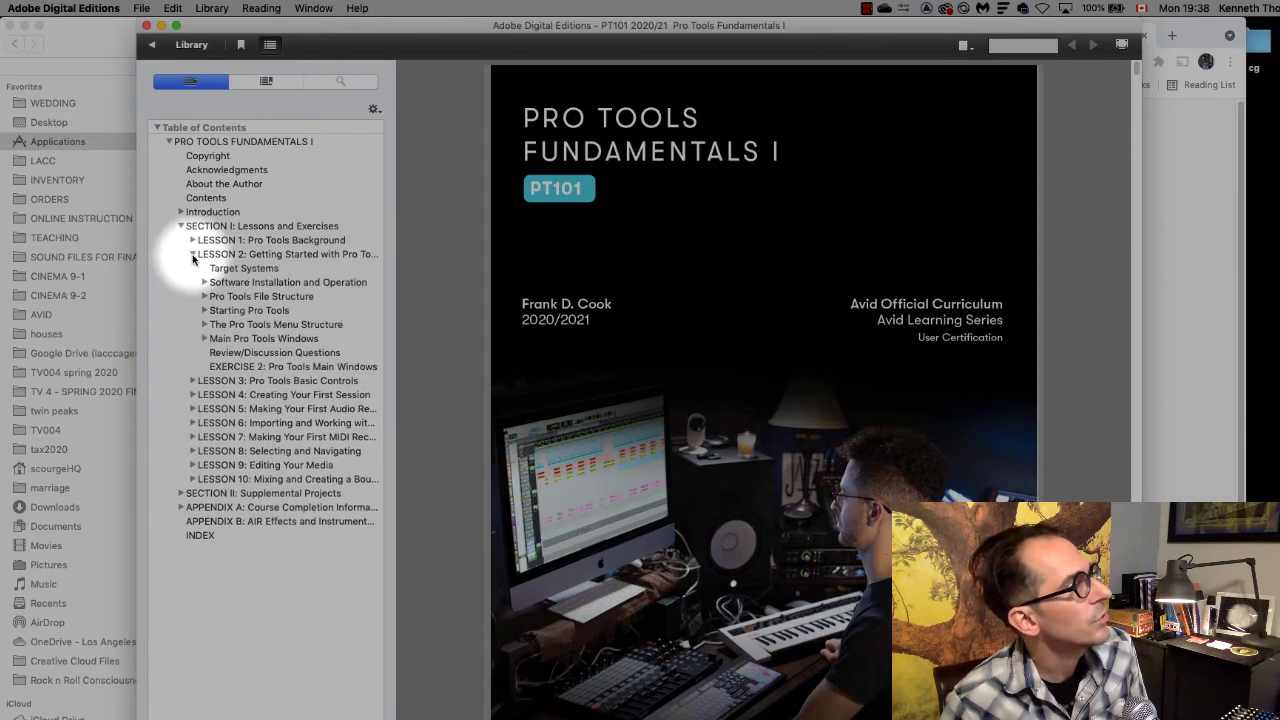
click(192, 382)
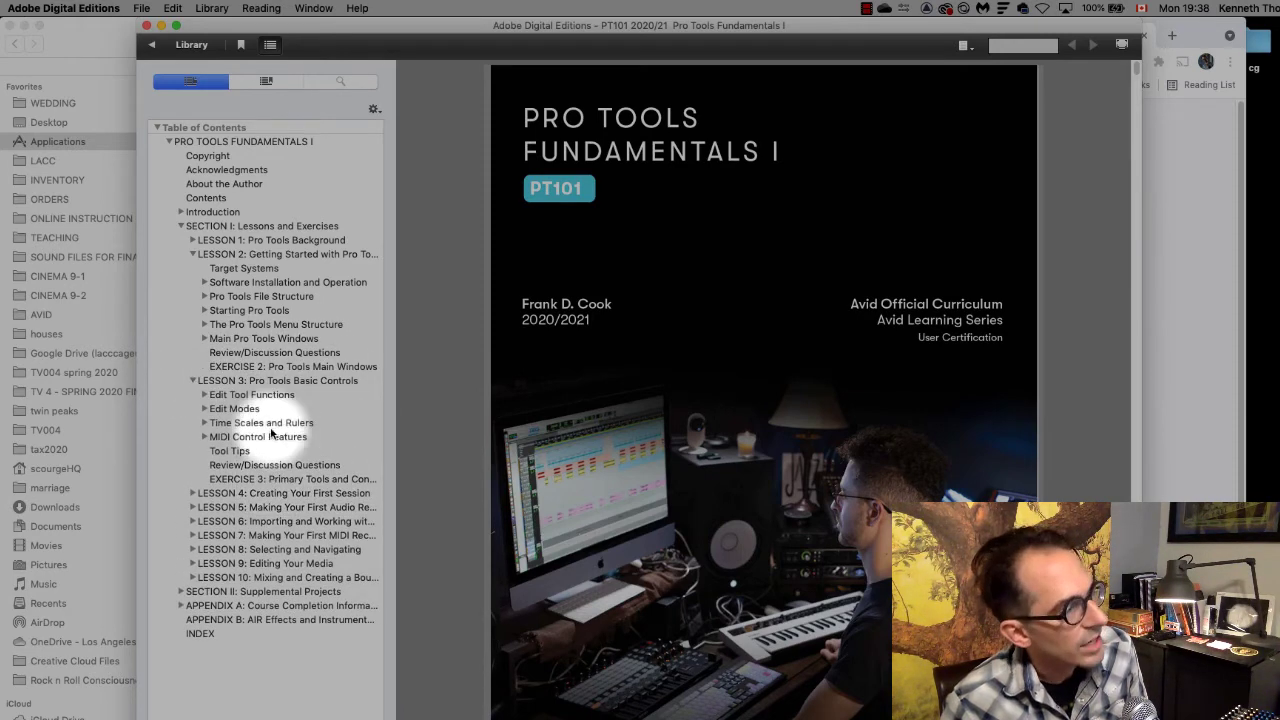
- Look through the questions and figures of the "EXERCISE 2: Pro Tools Main Windows" worksheet
click(270, 366)
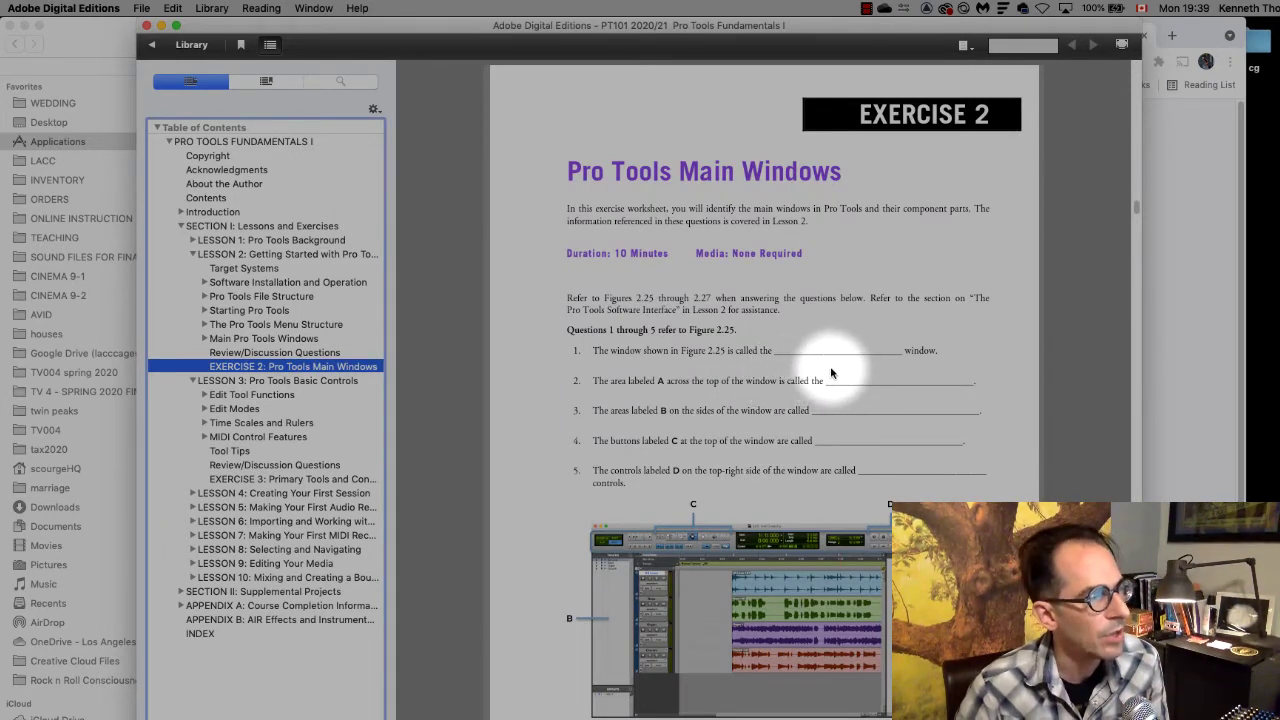
scroll(878, 496, down, 2)
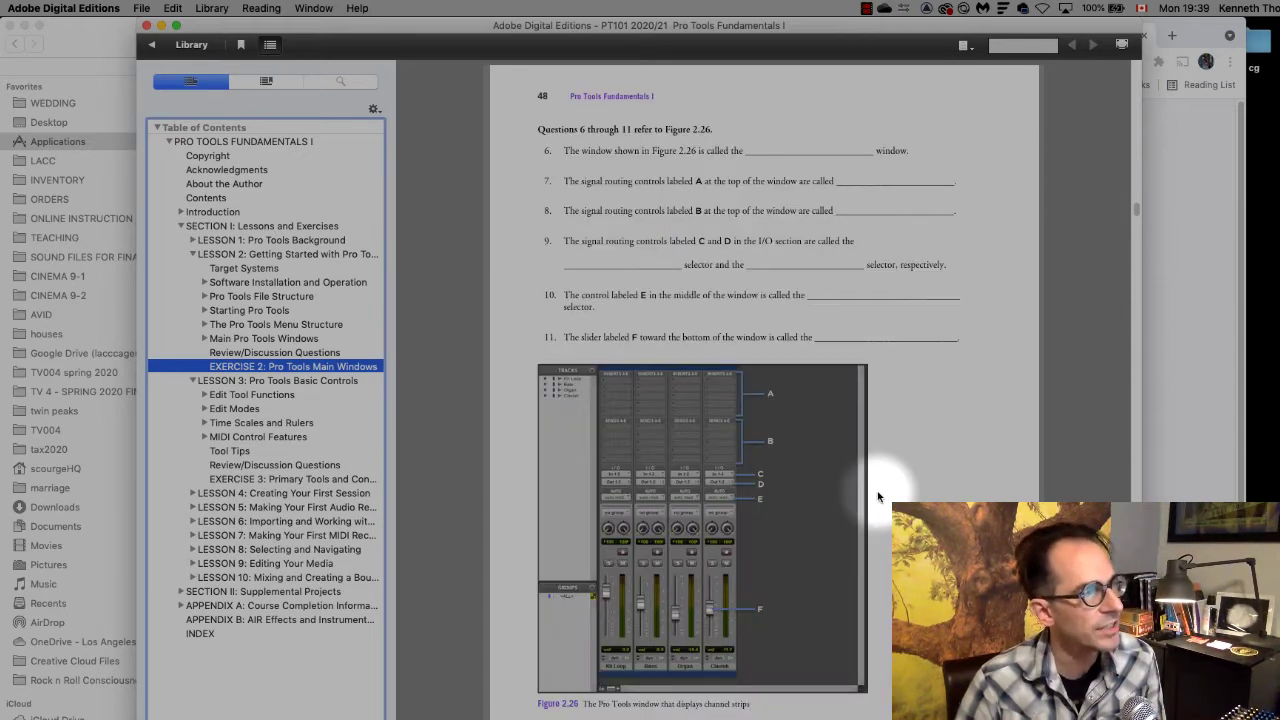
scroll(878, 496, up, 2)
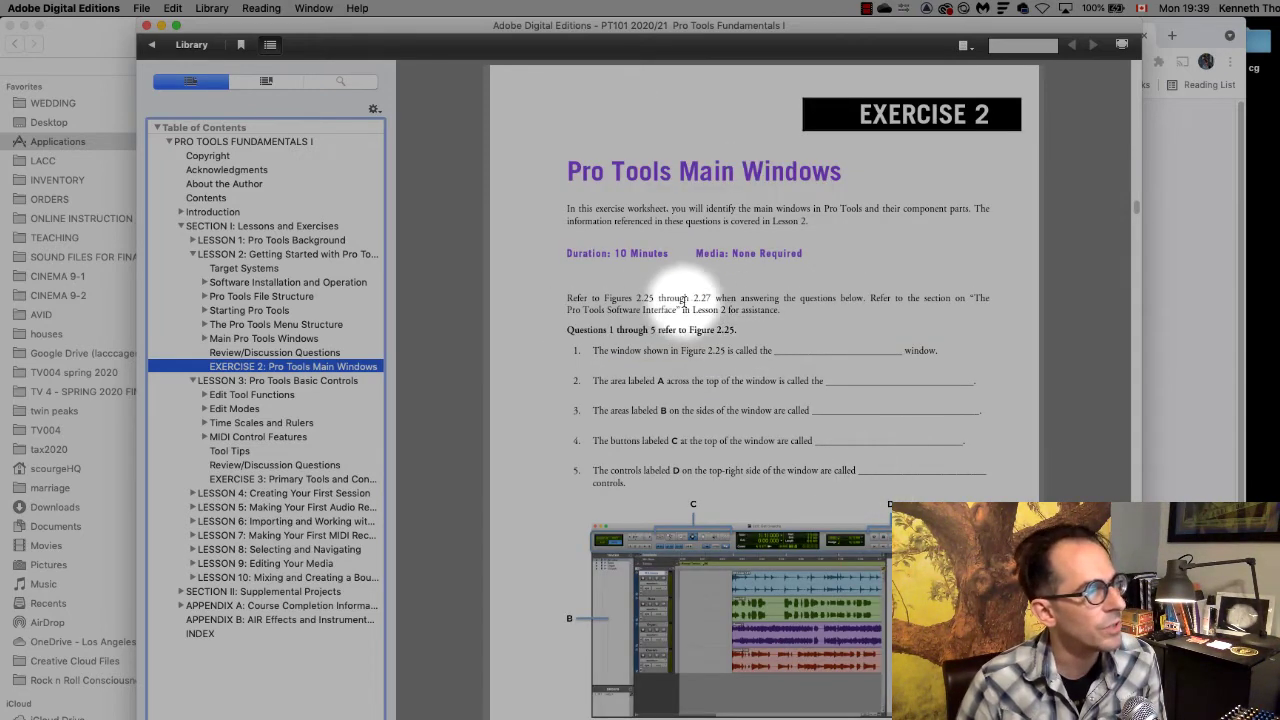
scroll(655, 382, down, 2)
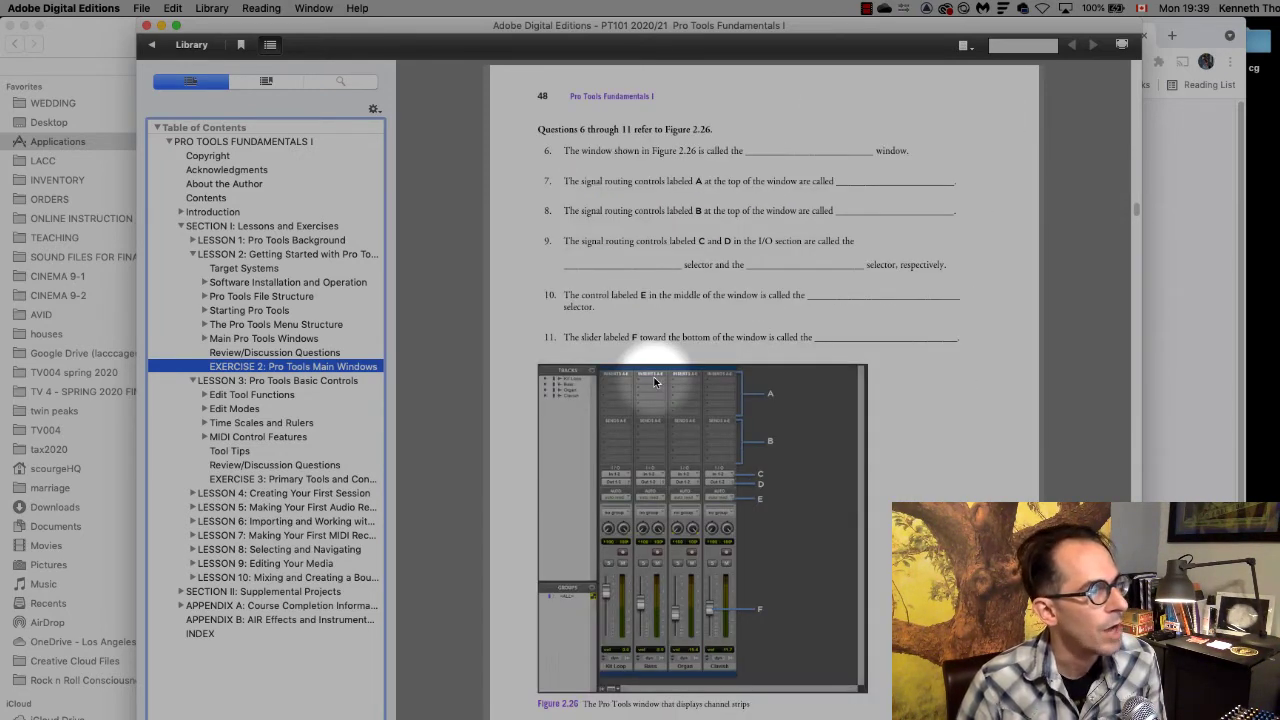
scroll(655, 382, up, 2)
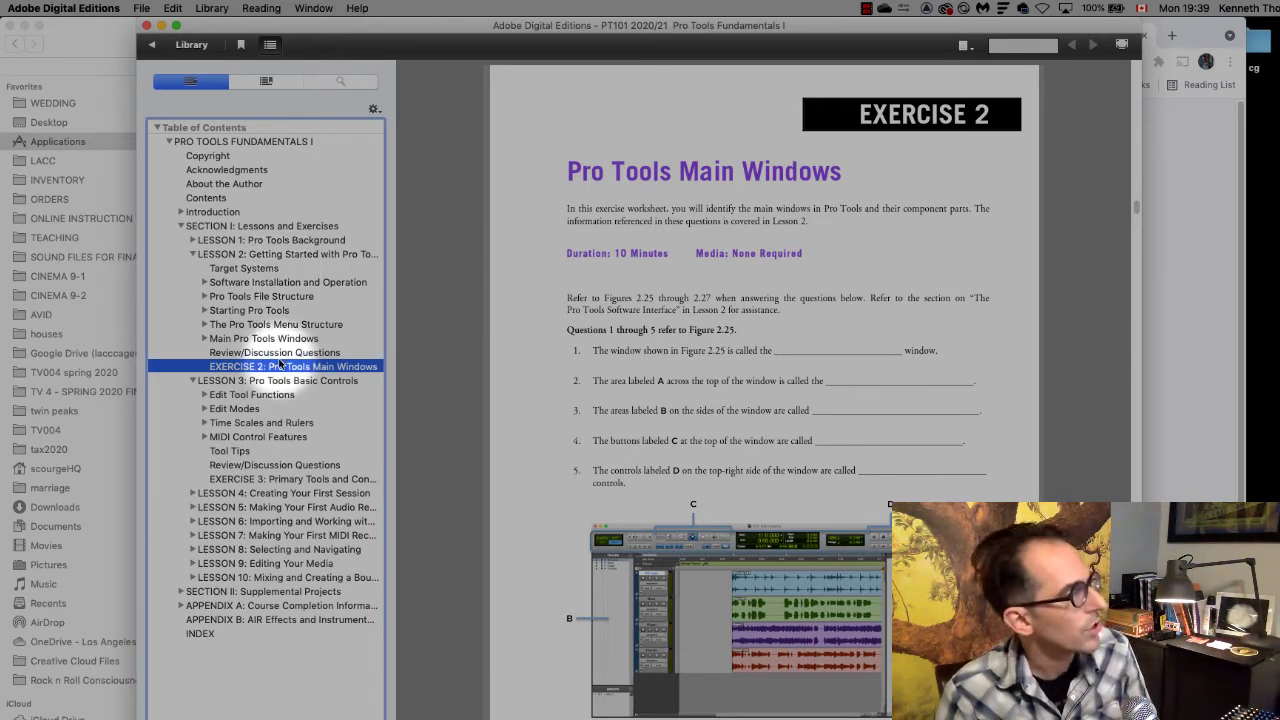
- Browse the Lesson 2 sections in order, from "Software Installation and Operation" through "The Pro Tools Menu Structure"
click(264, 282)
click(255, 297)
click(257, 310)
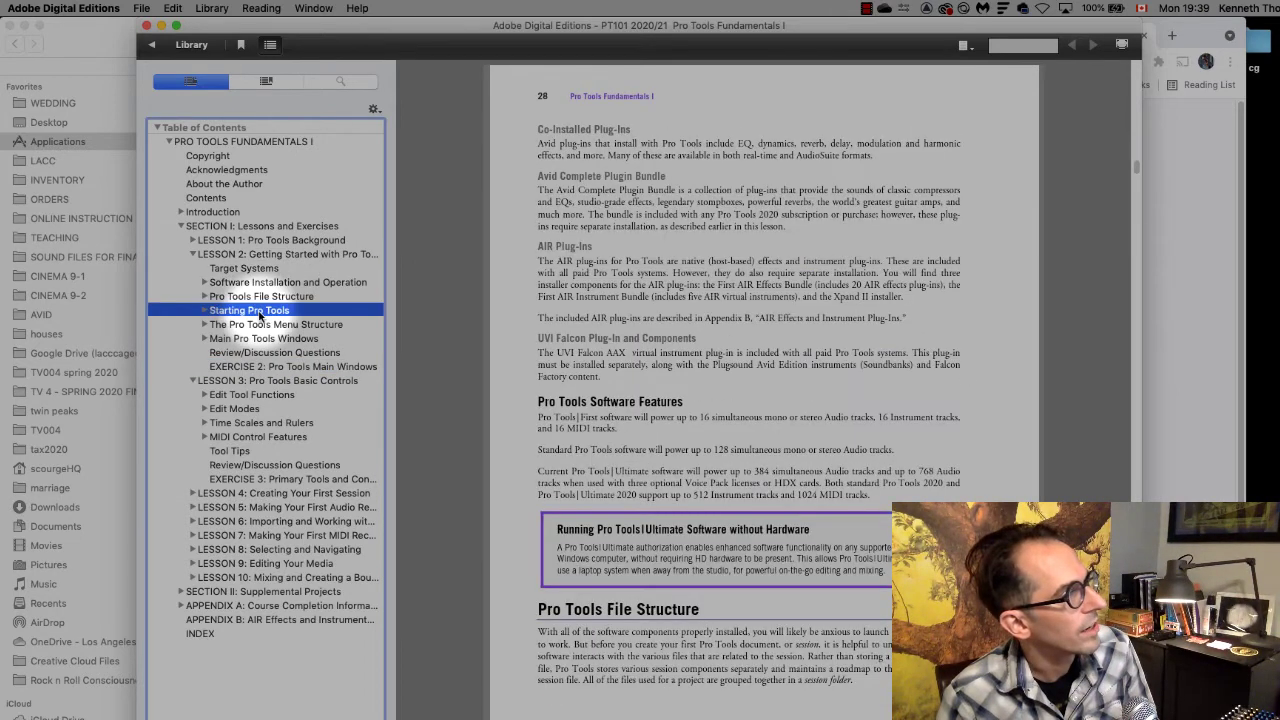
click(262, 324)
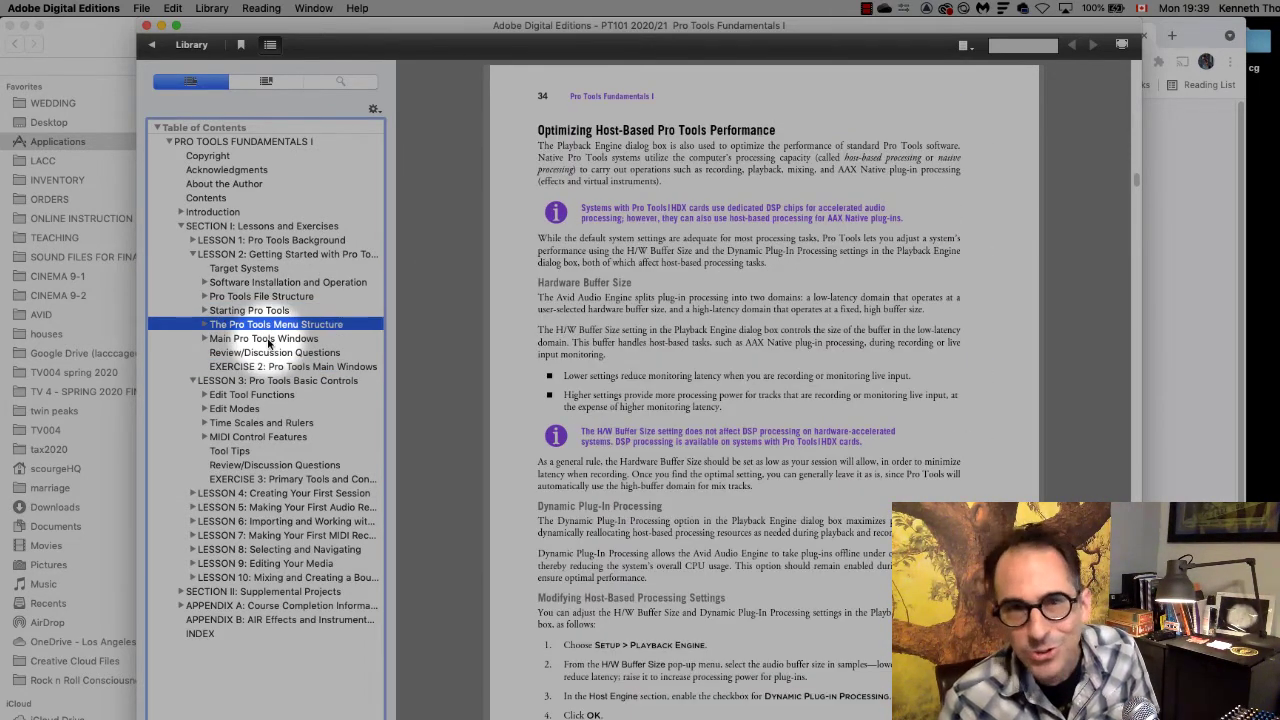
- View the "EXERCISE 3" worksheet, and look up its tools under "Edit Tool Functions" in Lesson 3, down to "Trim Tool"
click(282, 479)
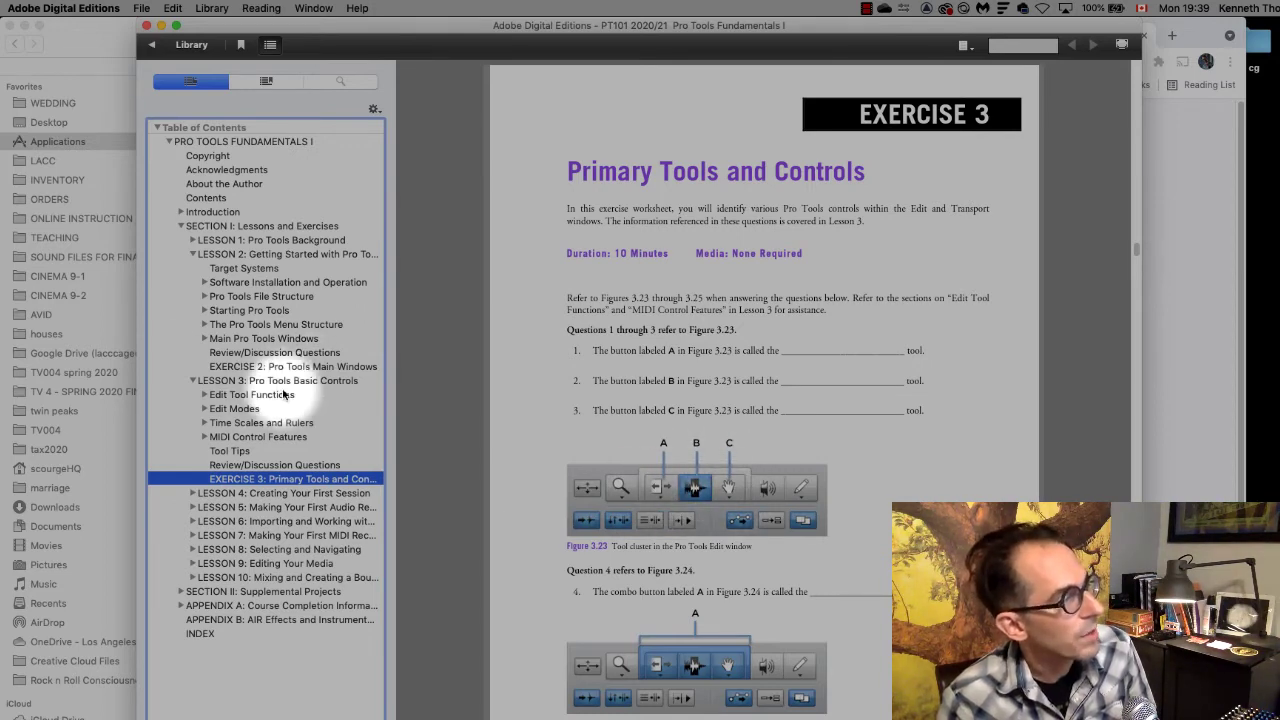
click(250, 394)
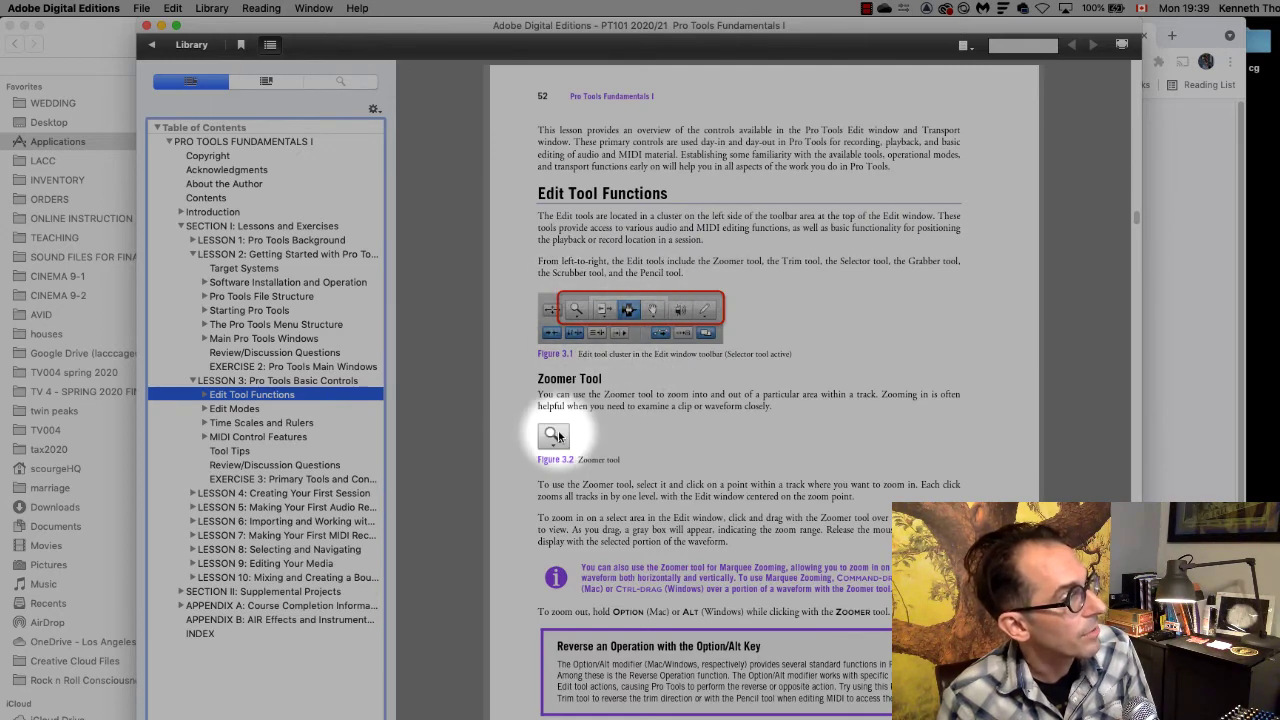
click(205, 396)
click(256, 424)
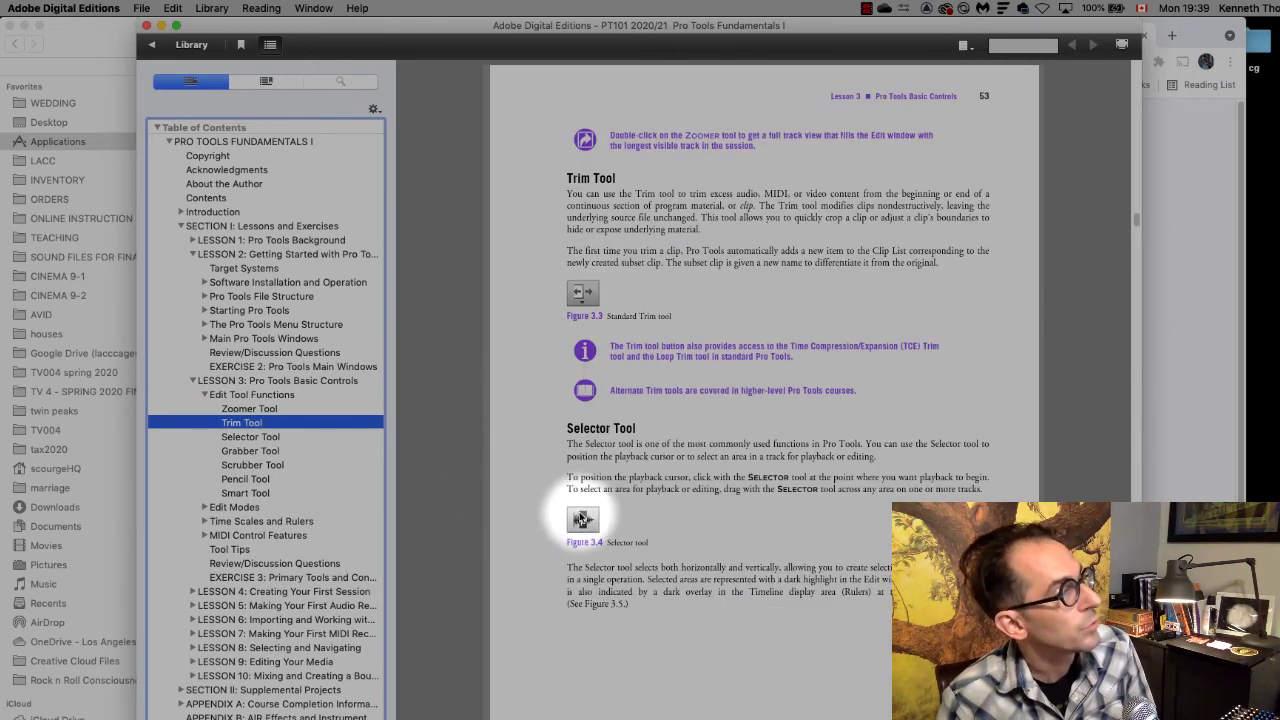
- Compare the Exercise 3 worksheet with the "Zoomer Tool", "Trim Tool" and "Selector Tool" sections of Lesson 3
click(265, 578)
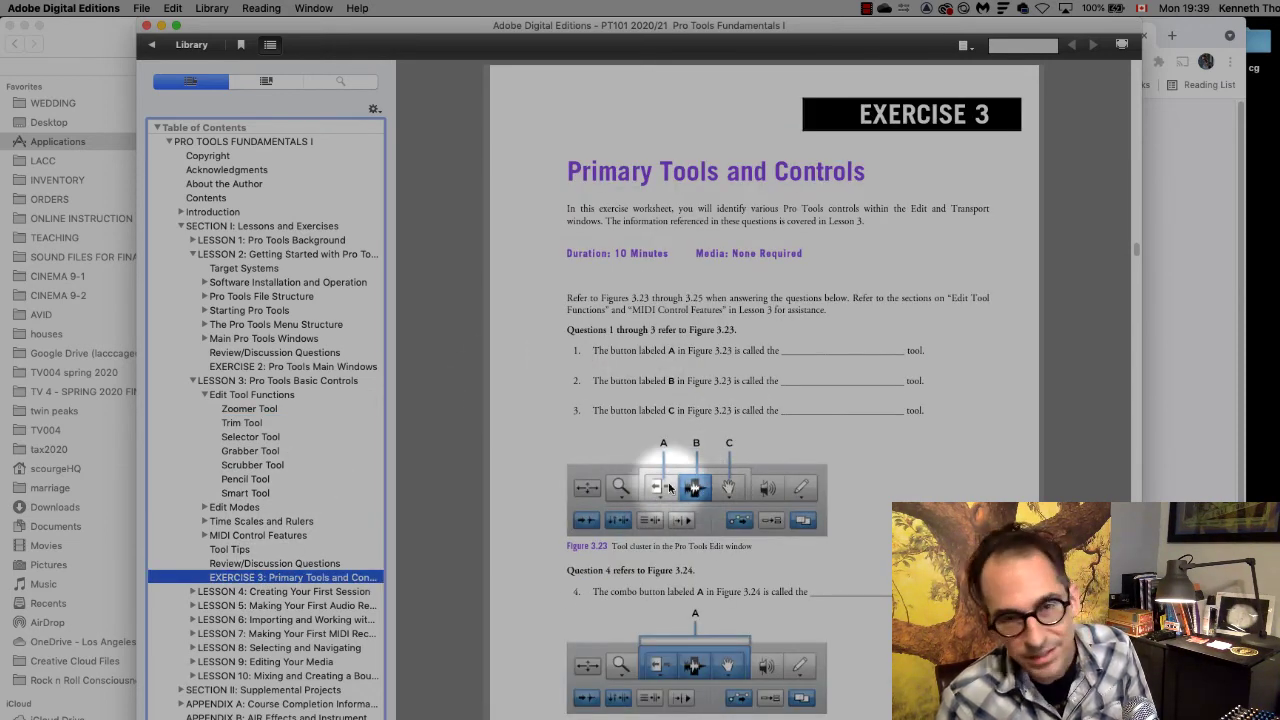
click(248, 409)
click(250, 423)
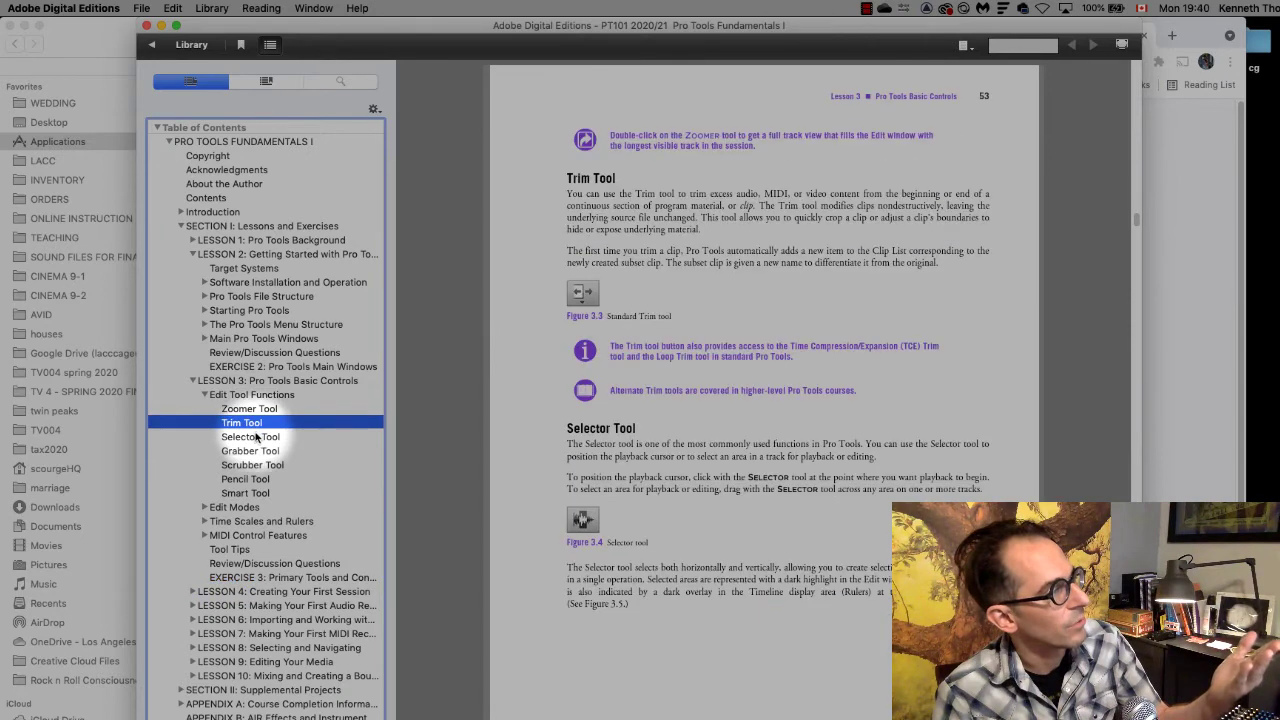
click(257, 437)
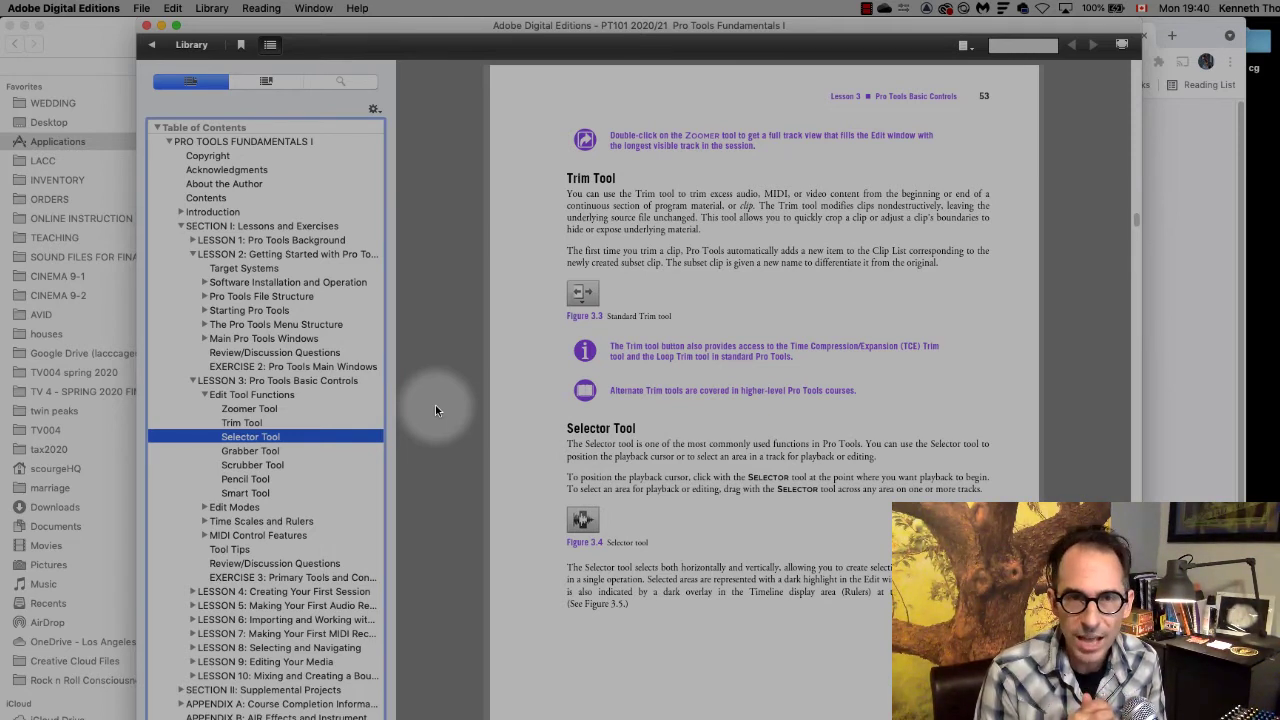
- Switch to Chrome, back to the EditionGuard download instructions for the PT110 book
click(1200, 33)
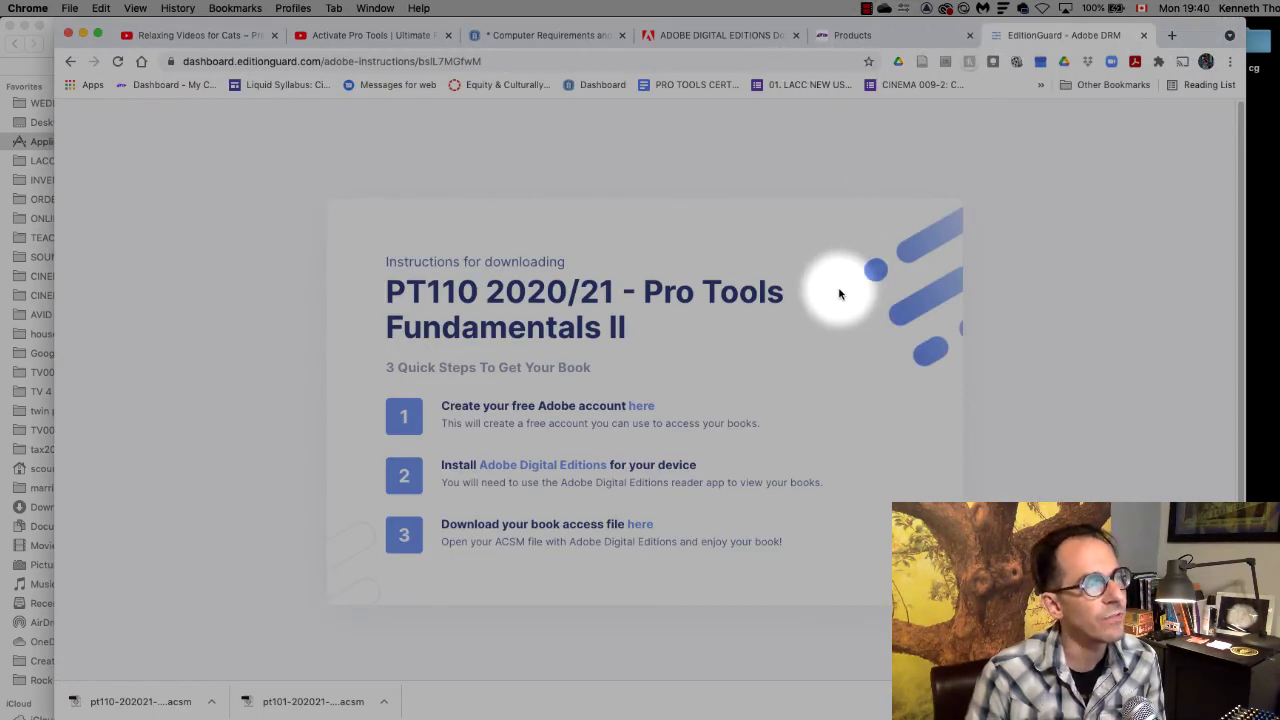